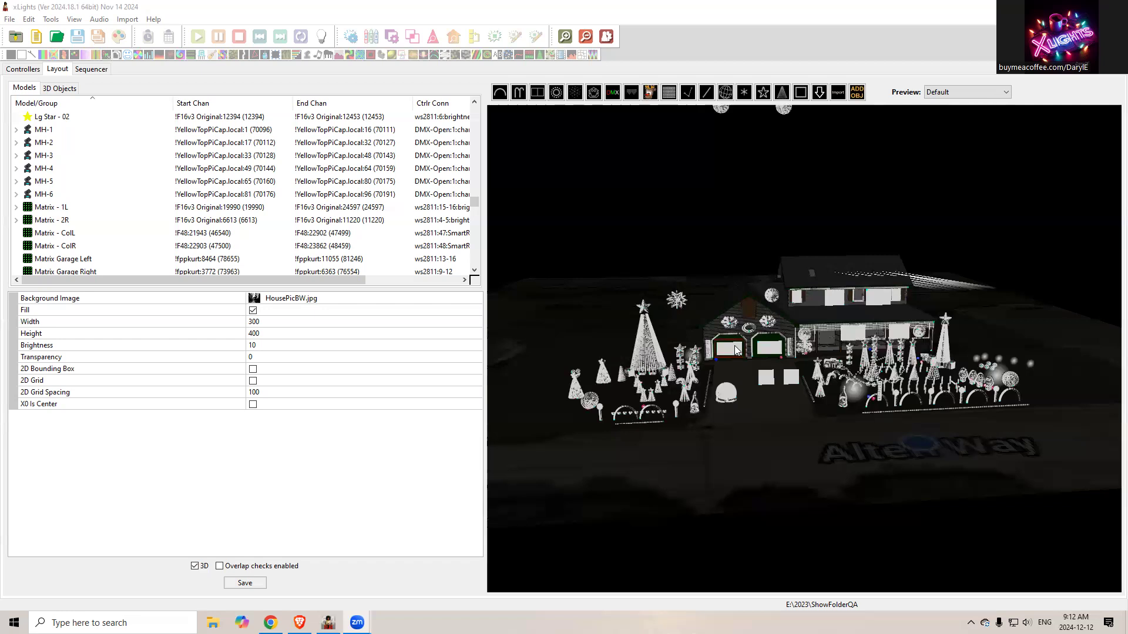
Select Matrix Garage Left and open its face definitions, widening the window to show full paths
{"action": "left_click", "coordinate": [734, 346]}
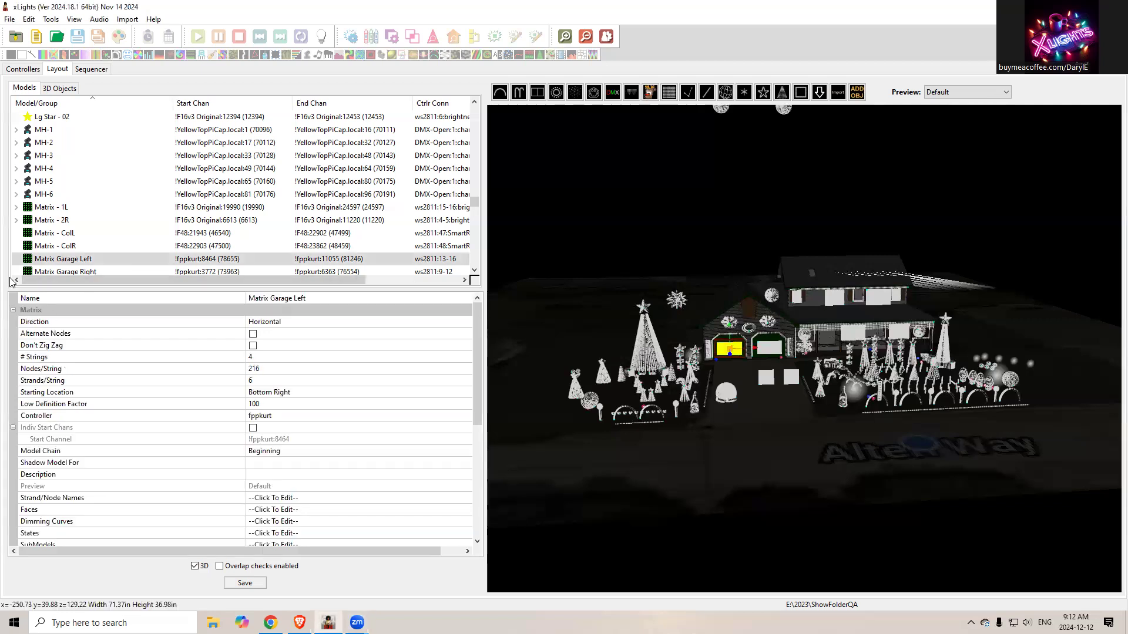
{"action": "left_click", "coordinate": [44, 262]}
{"action": "left_click", "coordinate": [296, 512]}
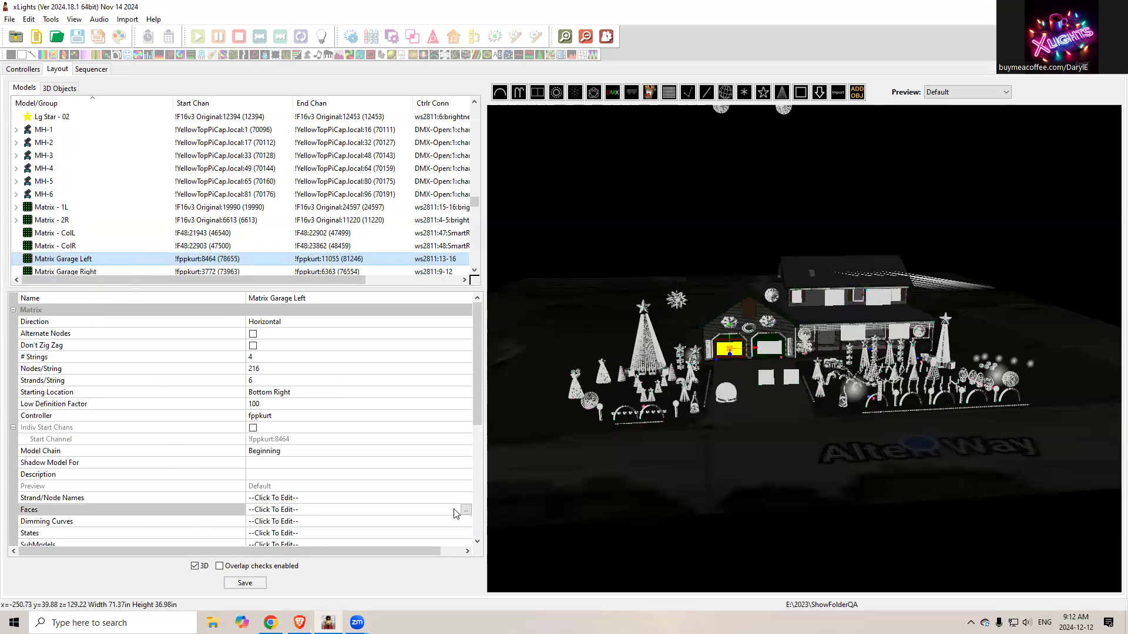
{"action": "left_click", "coordinate": [467, 510]}
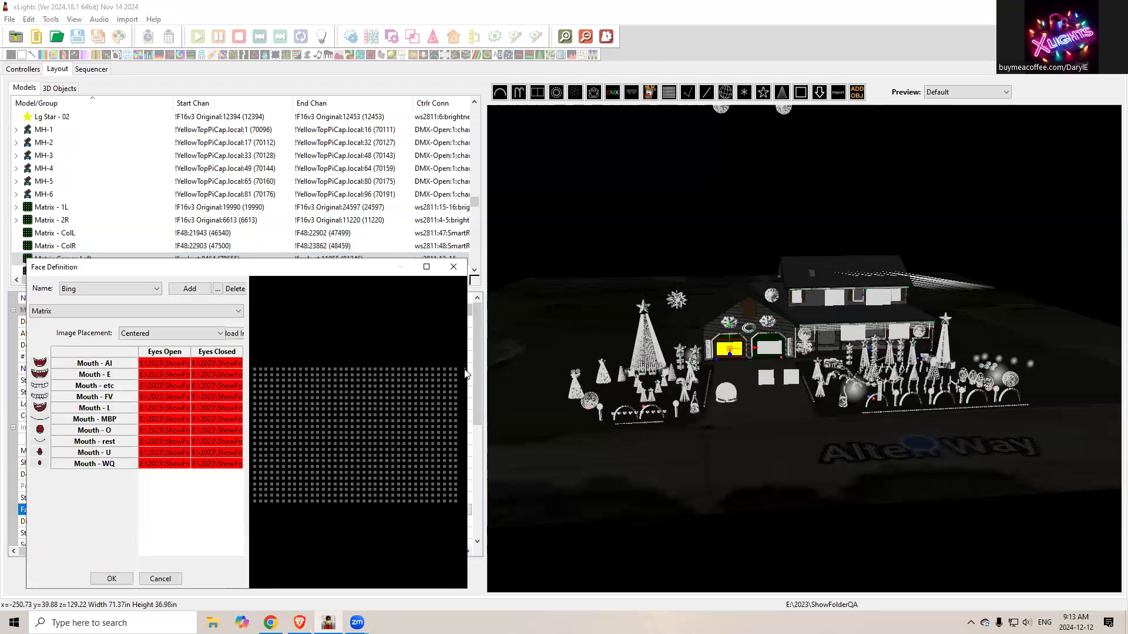
{"action": "left_click_drag", "start_coordinate": [467, 369], "coordinate": [920, 370]}
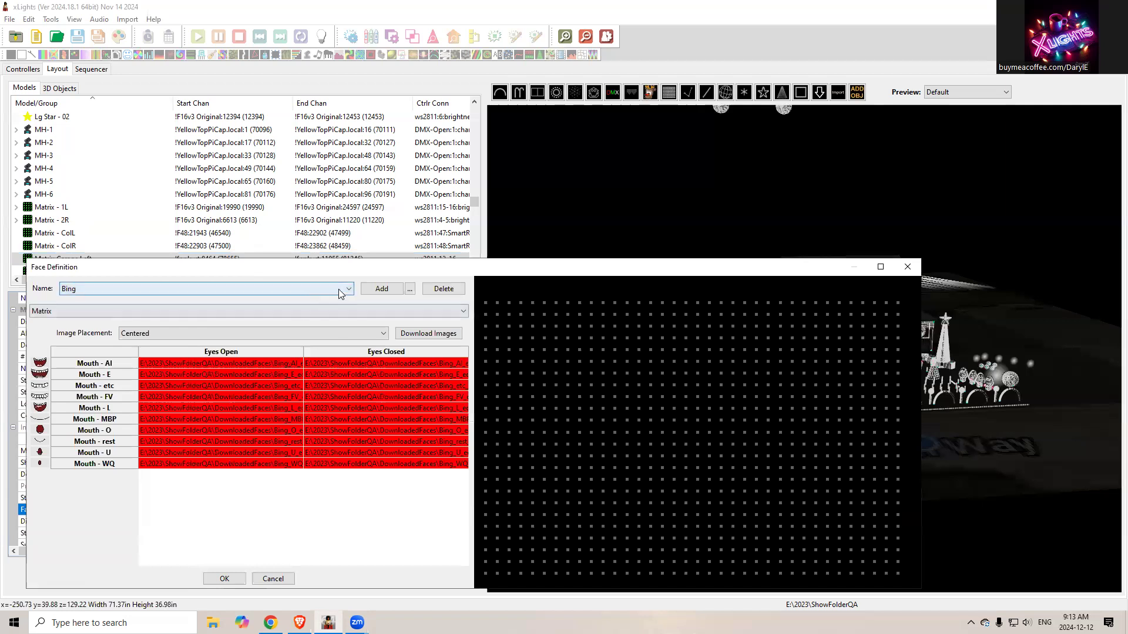
Add a new face definition named Santa
{"action": "left_click", "coordinate": [382, 289]}
{"action": "type", "text": "Santa"}
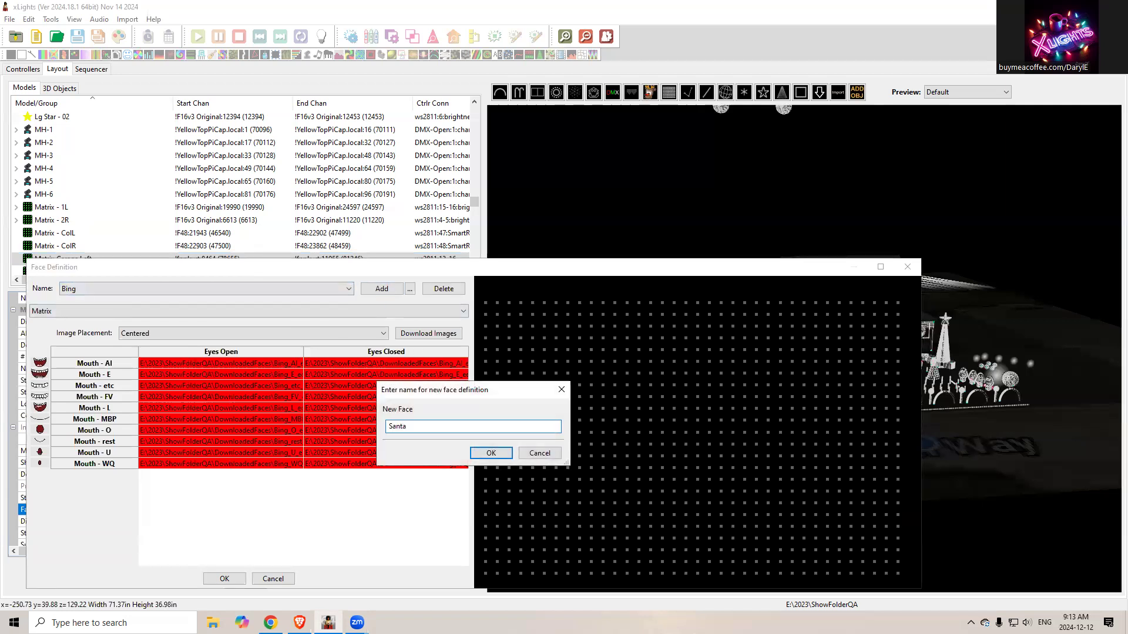
{"action": "left_click", "coordinate": [491, 454]}
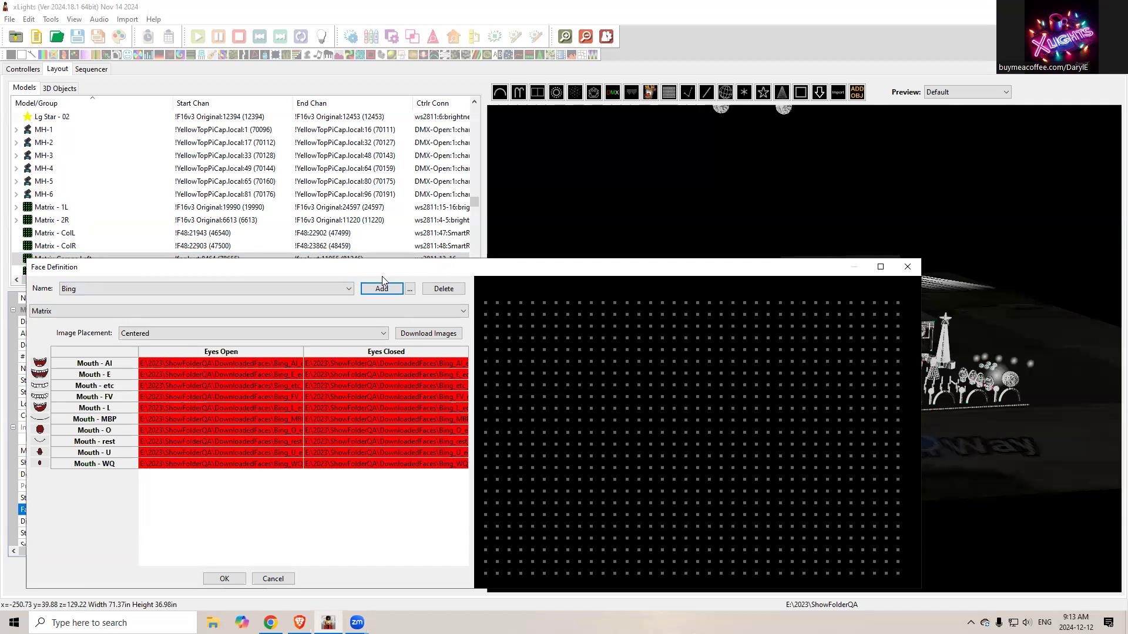
{"action": "left_click_drag", "start_coordinate": [459, 266], "coordinate": [471, 215]}
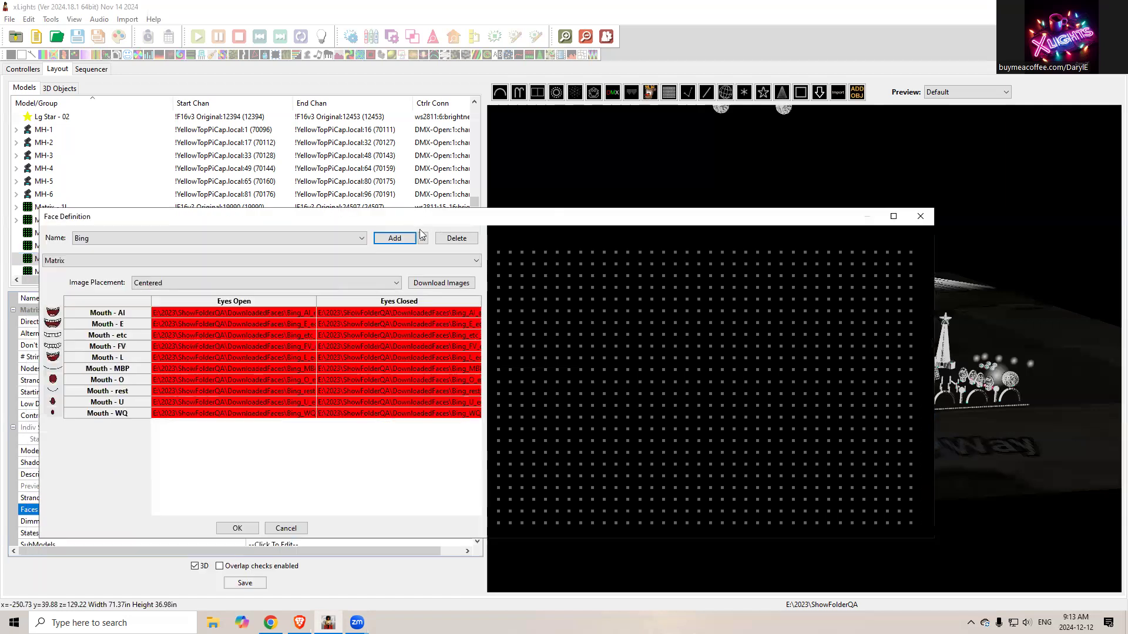
{"action": "left_click", "coordinate": [412, 237]}
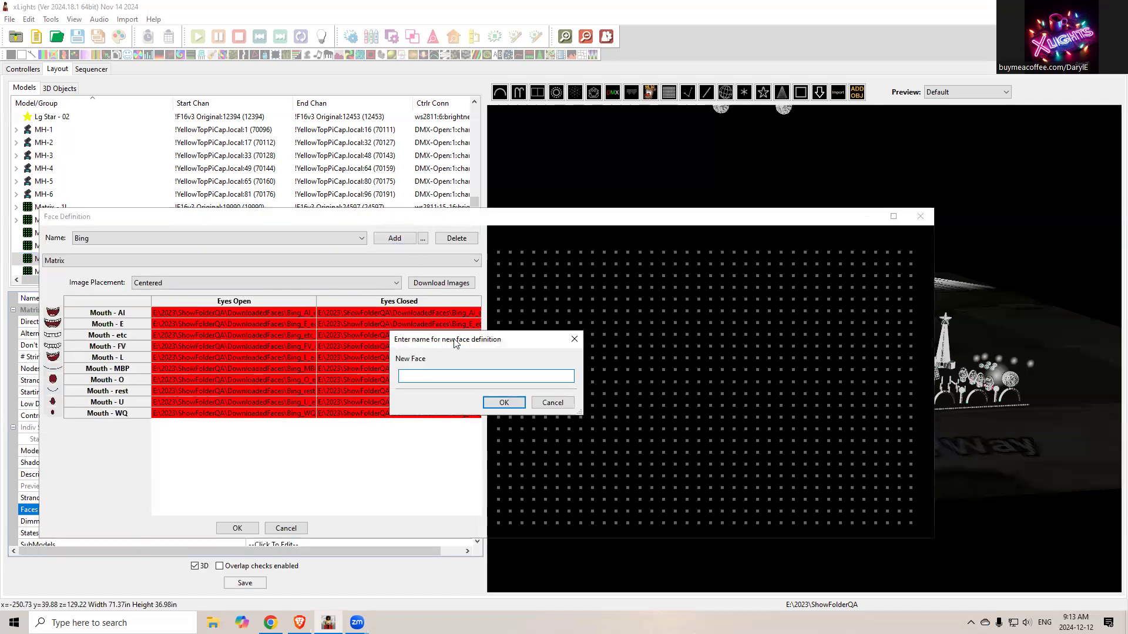
{"action": "type", "text": "Santa"}
{"action": "left_click", "coordinate": [503, 402]}
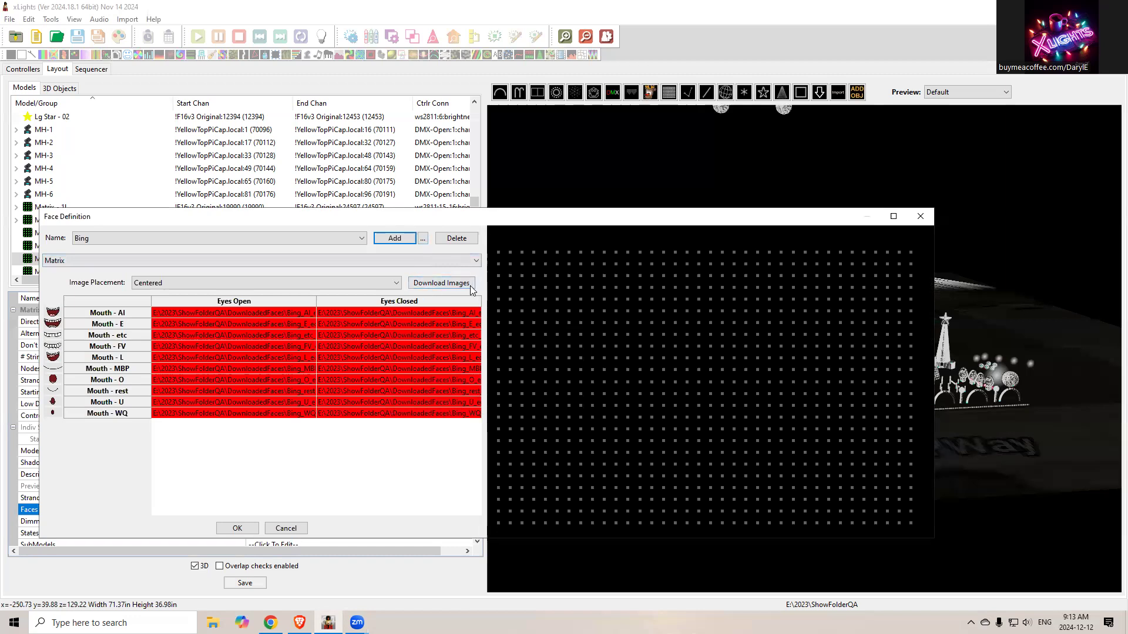
Open the downloadable face library and expand the Christmas Santa category
{"action": "left_click", "coordinate": [429, 284]}
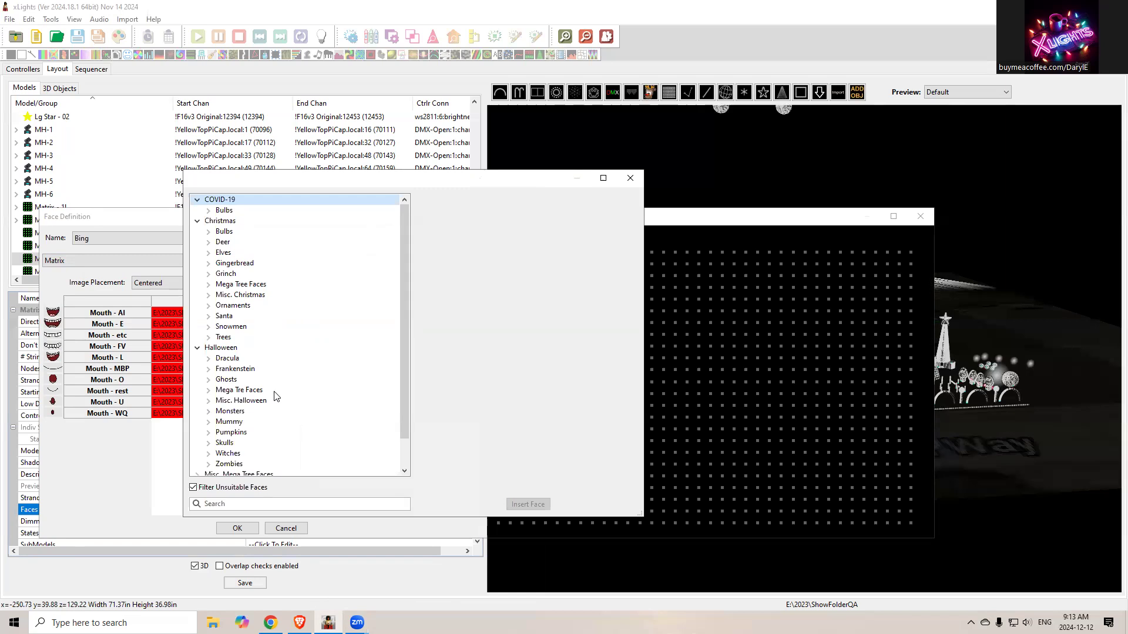
{"action": "left_click", "coordinate": [228, 316]}
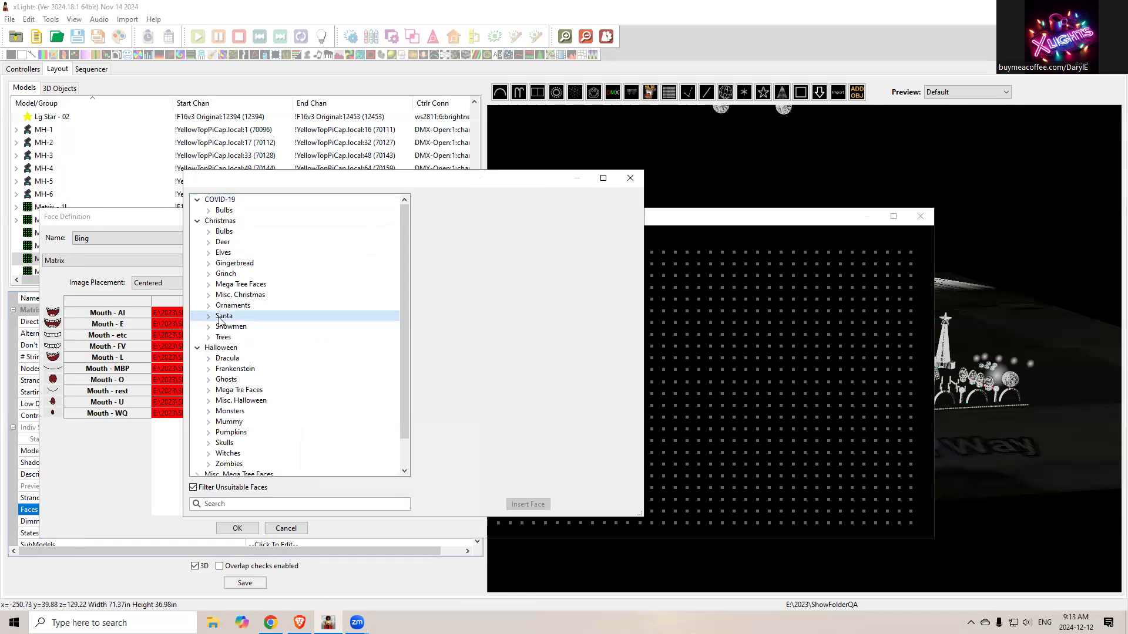
{"action": "left_click", "coordinate": [208, 316]}
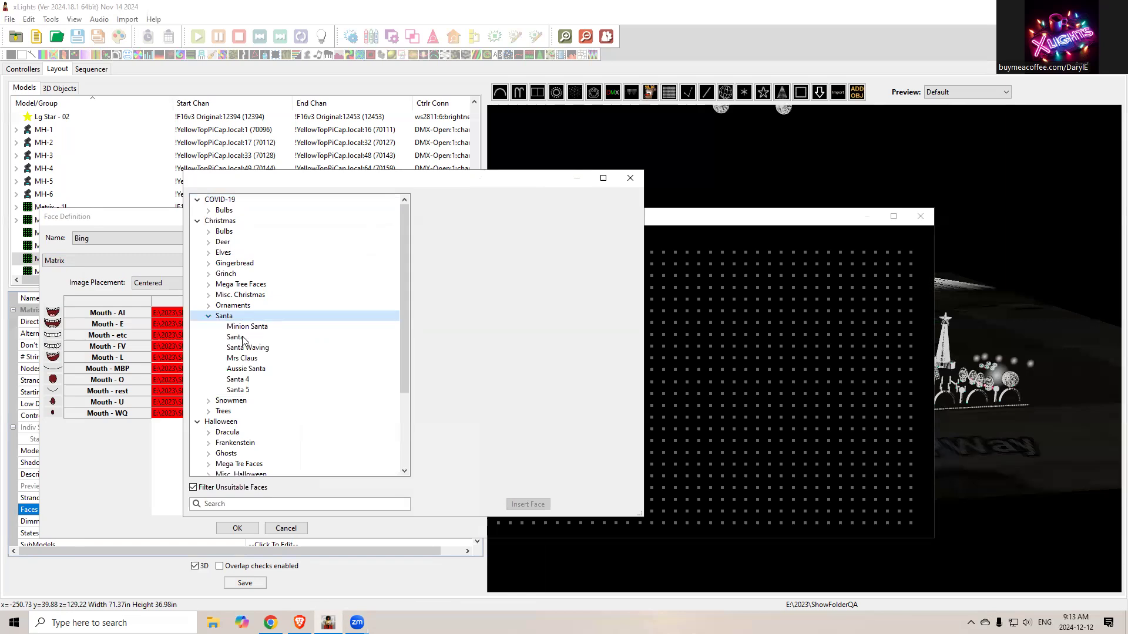
Preview Santa, Minion Santa, Santa 4 and Santa 5, then choose Santa 5
{"action": "left_click", "coordinate": [245, 392]}
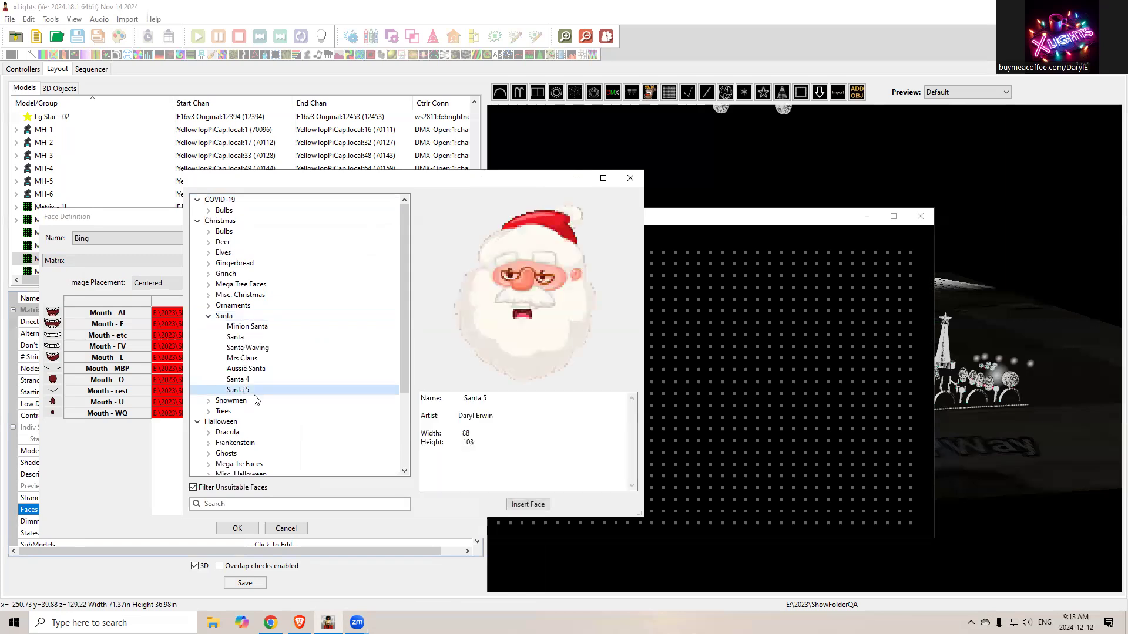
{"action": "left_click", "coordinate": [252, 329]}
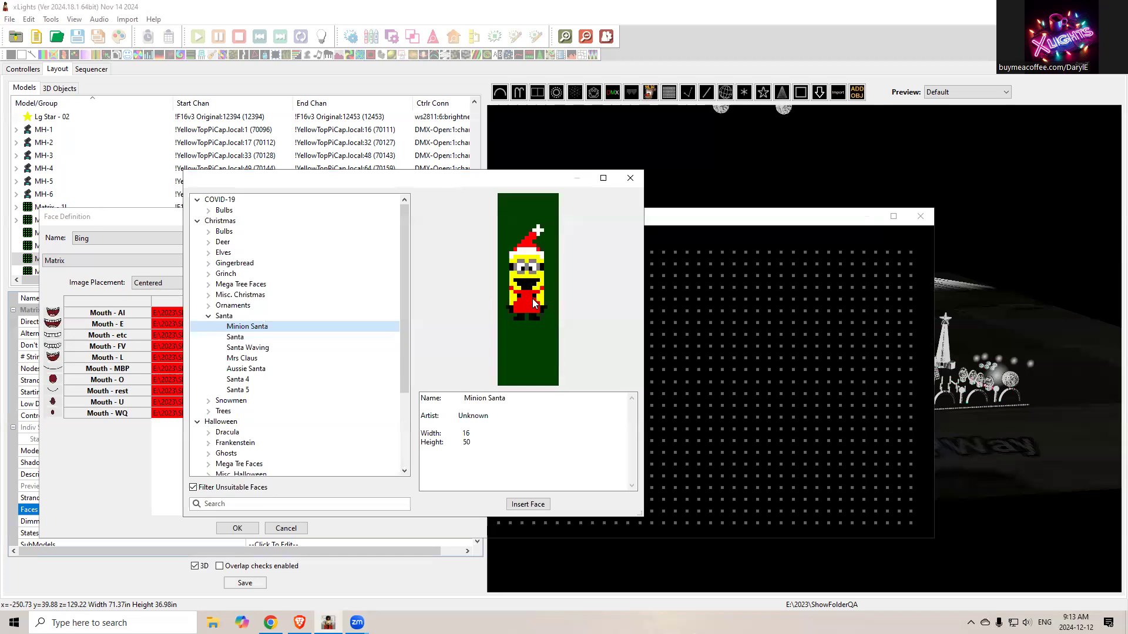
{"action": "left_click", "coordinate": [238, 338]}
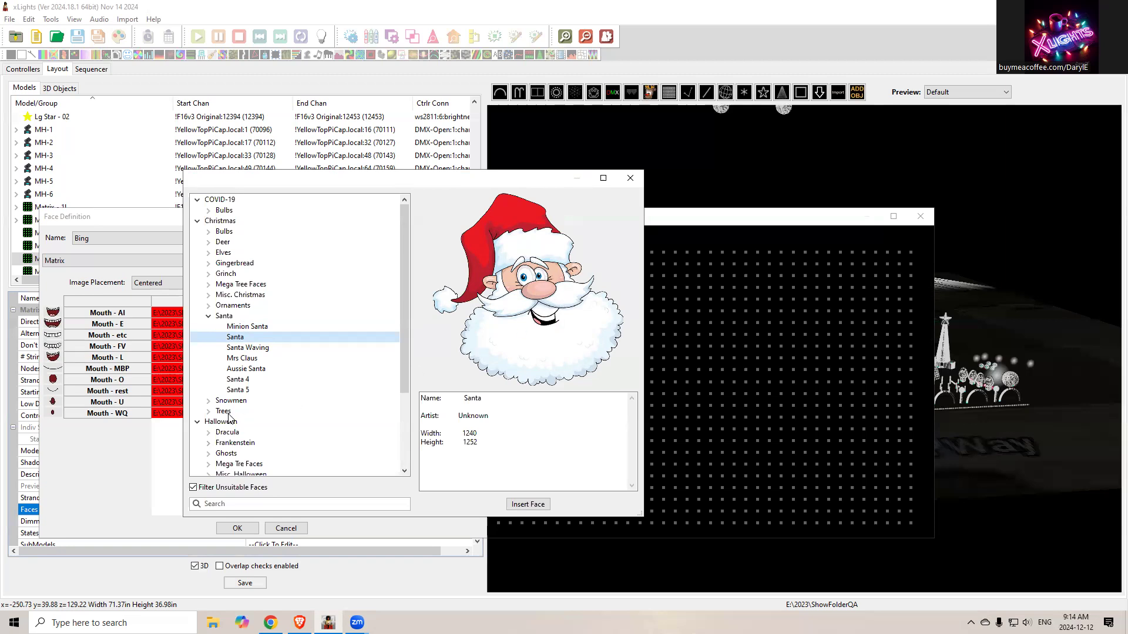
{"action": "left_click", "coordinate": [238, 390]}
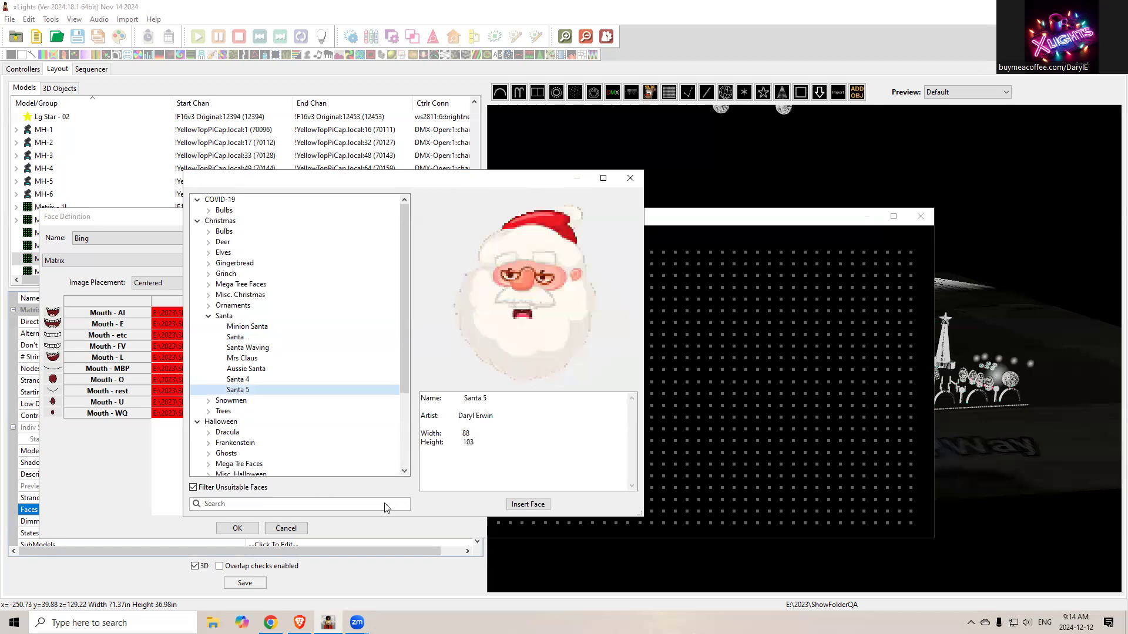
{"action": "left_click", "coordinate": [244, 383]}
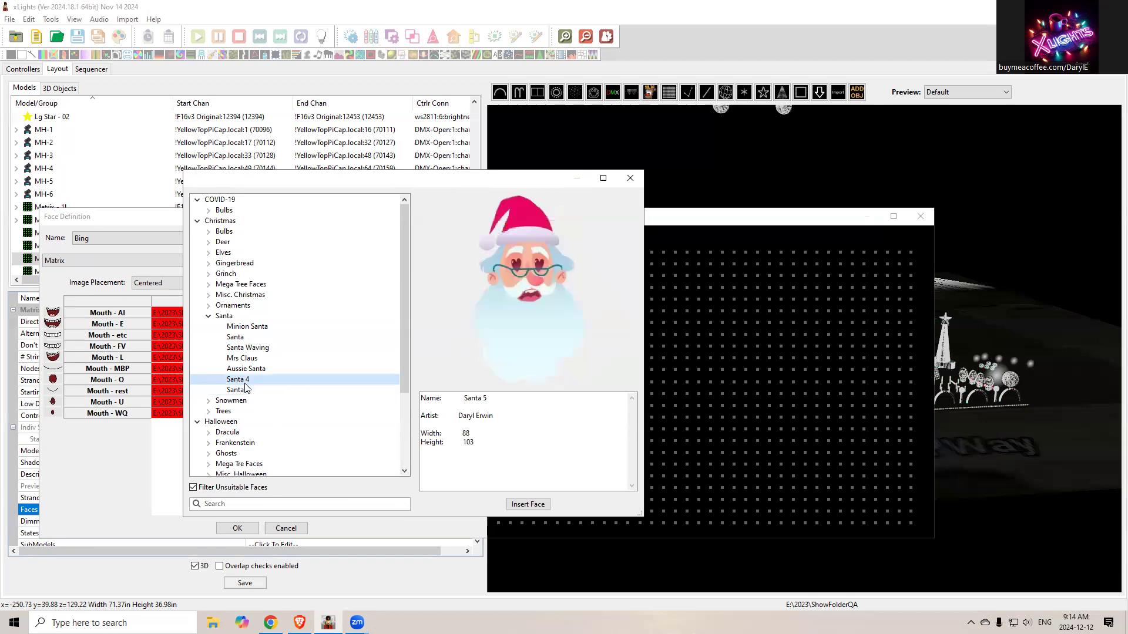
{"action": "left_click", "coordinate": [256, 390]}
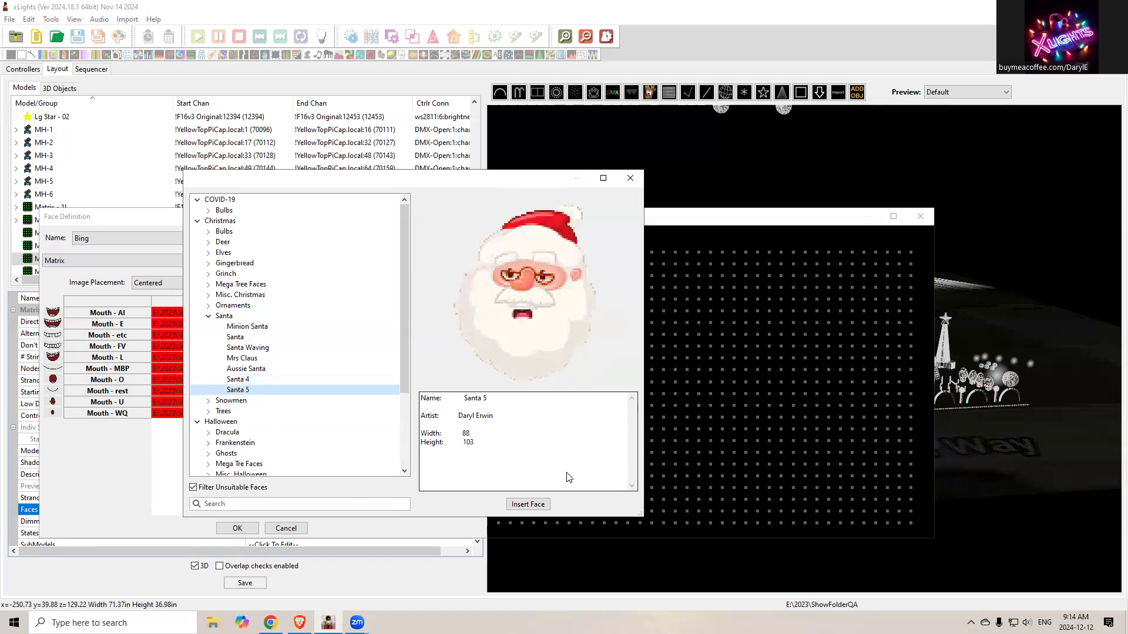
Insert the Santa05 images into all mouth rows and check the rest eyes-closed path
{"action": "left_click", "coordinate": [534, 504]}
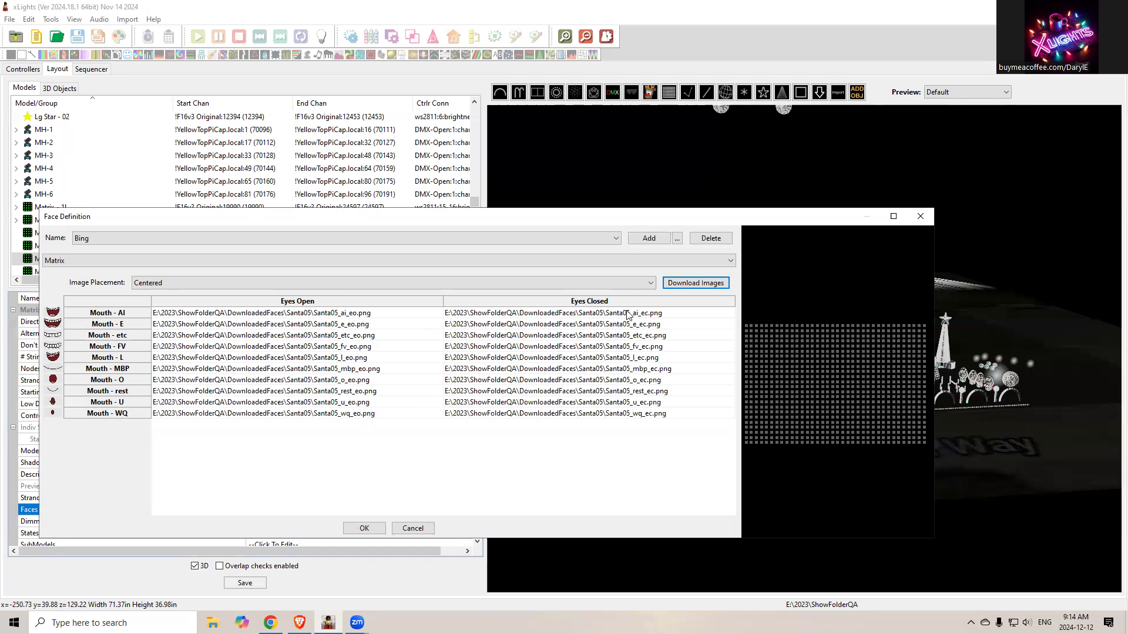
{"action": "left_click", "coordinate": [642, 394]}
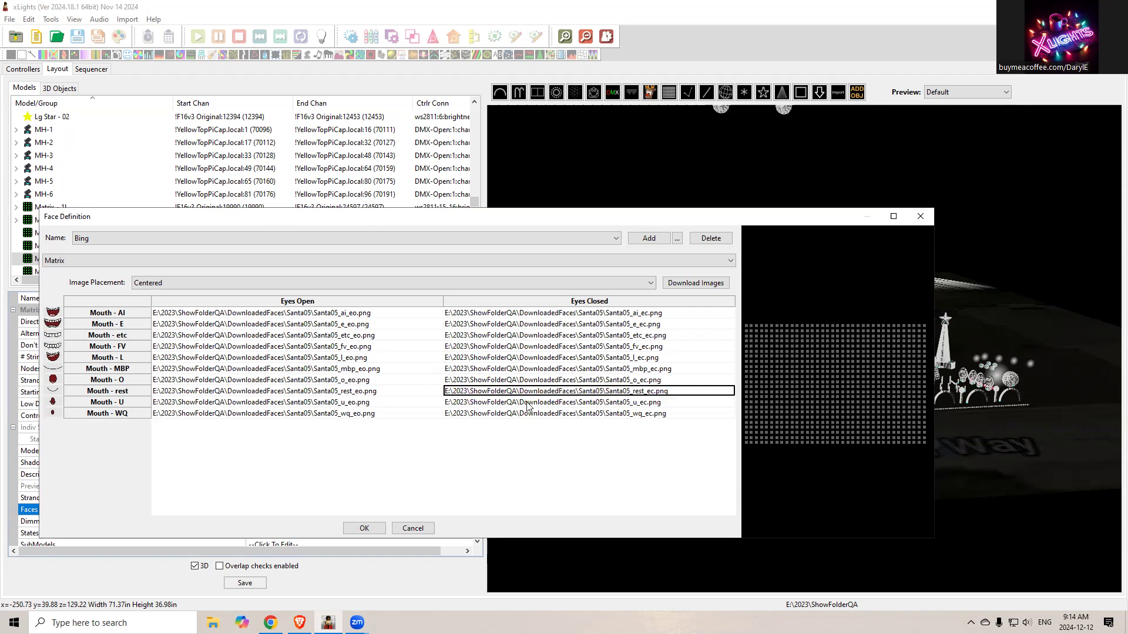
Accept the face definition and create a new animation sequence without audio in the Sequencer
{"action": "left_click", "coordinate": [364, 528]}
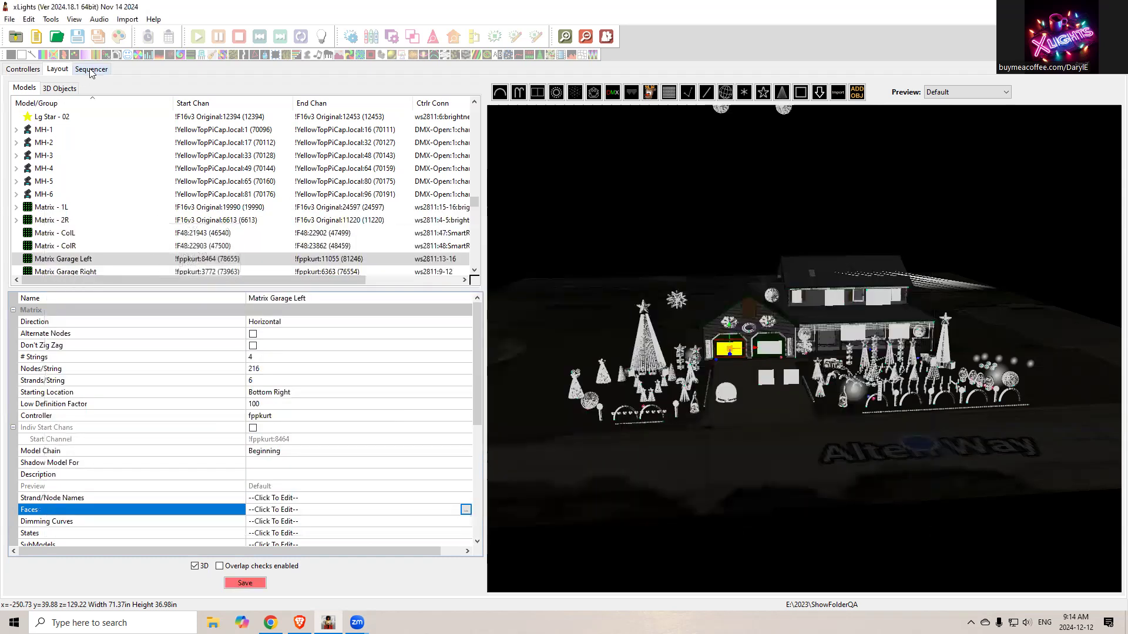
{"action": "left_click", "coordinate": [91, 70]}
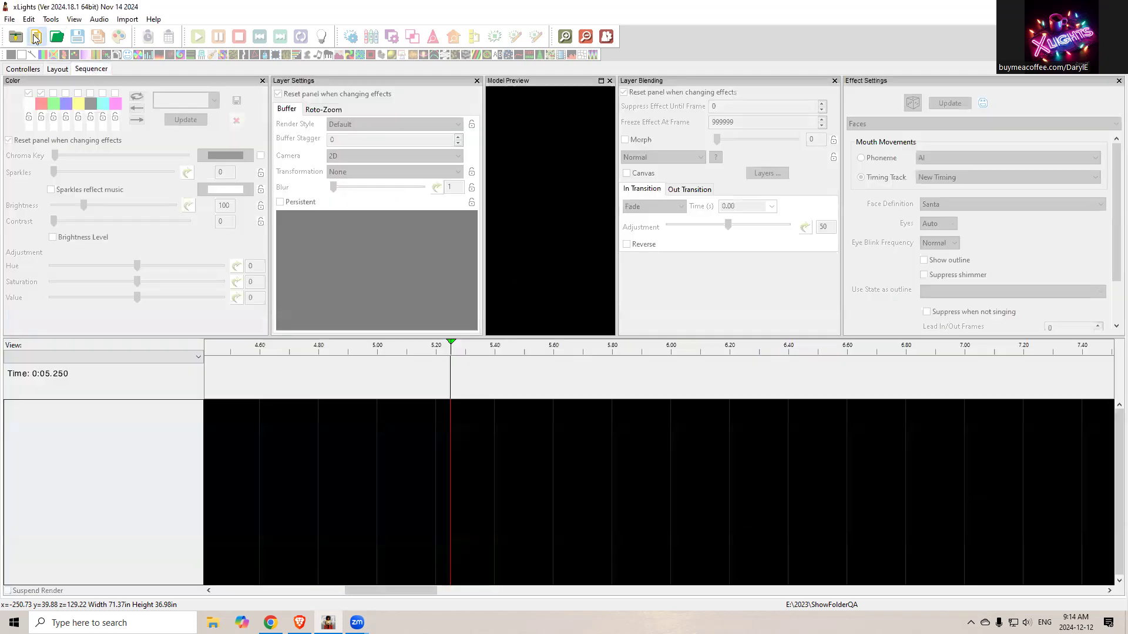
{"action": "left_click", "coordinate": [36, 36]}
{"action": "left_click", "coordinate": [250, 207]}
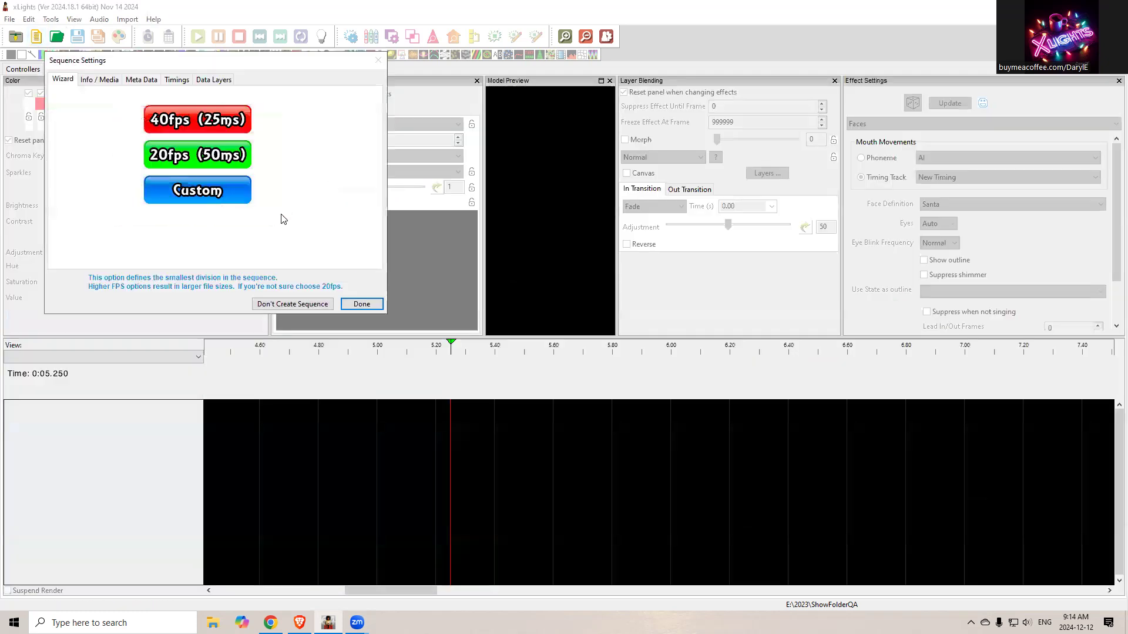
{"action": "left_click", "coordinate": [362, 304]}
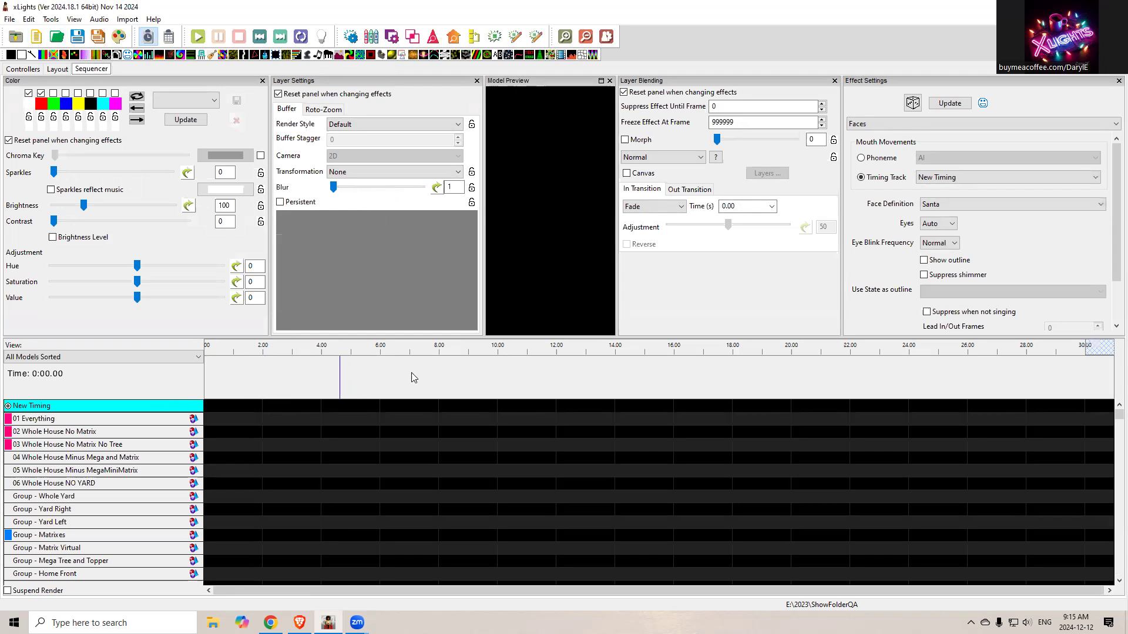
Add the phrase 'MERRY CHRISTMAS TO EVERYONE' over 0–10.8 s and break it into four words
{"action": "left_click", "coordinate": [521, 378]}
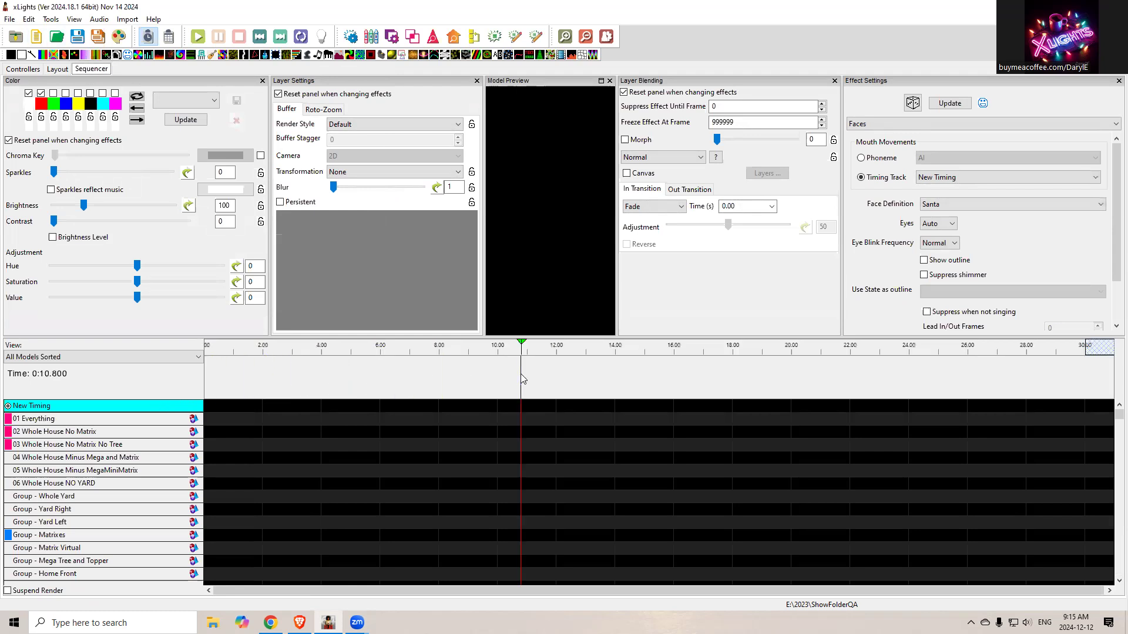
{"action": "double_click", "coordinate": [368, 411]}
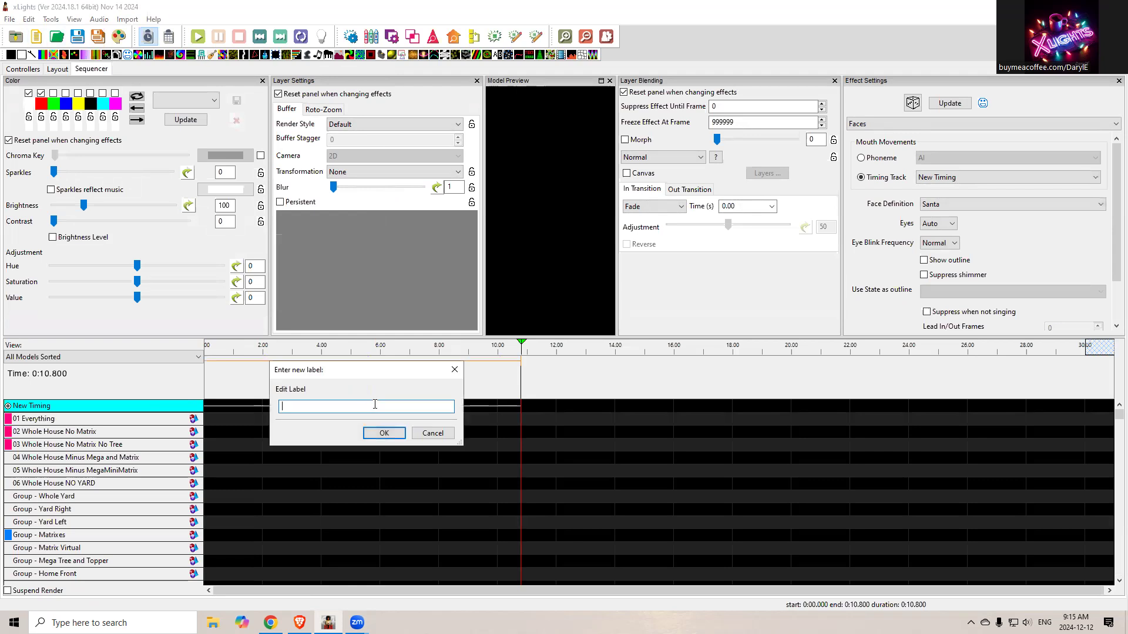
{"action": "type", "text": "MERRY CHRISTMAS TO EVERYONE"}
{"action": "left_click", "coordinate": [382, 433]}
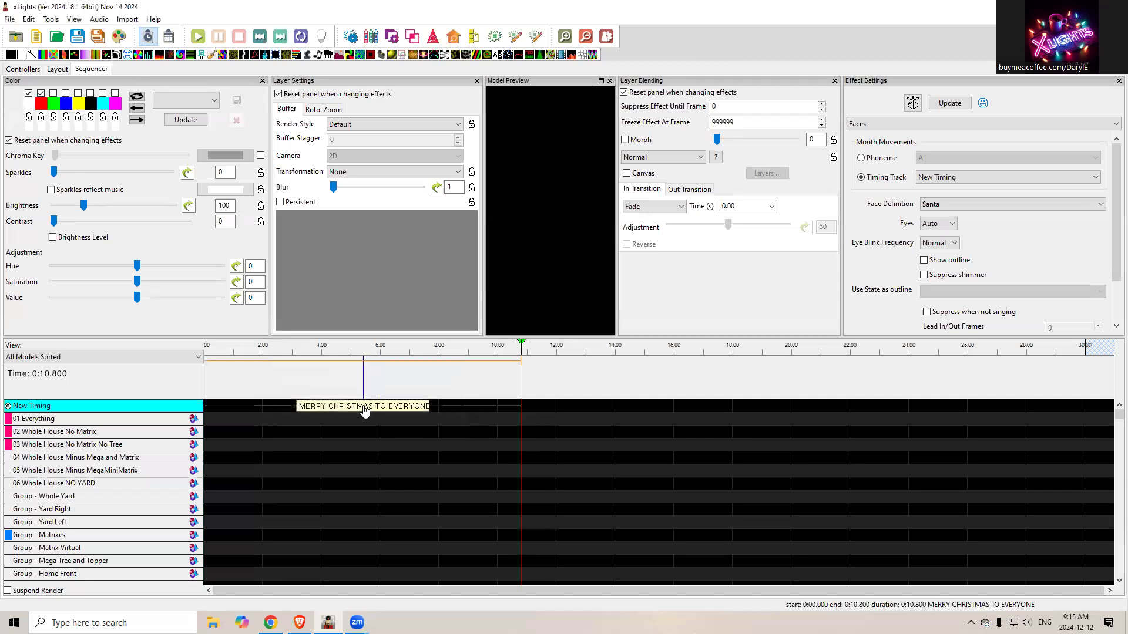
{"action": "right_click", "coordinate": [364, 409]}
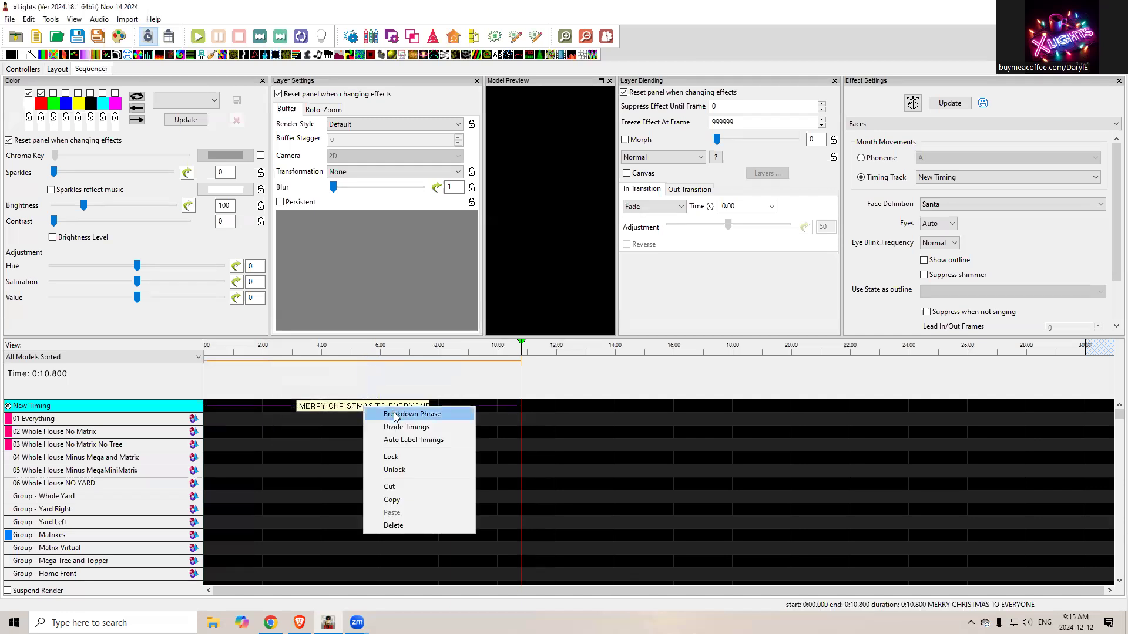
{"action": "left_click", "coordinate": [395, 413]}
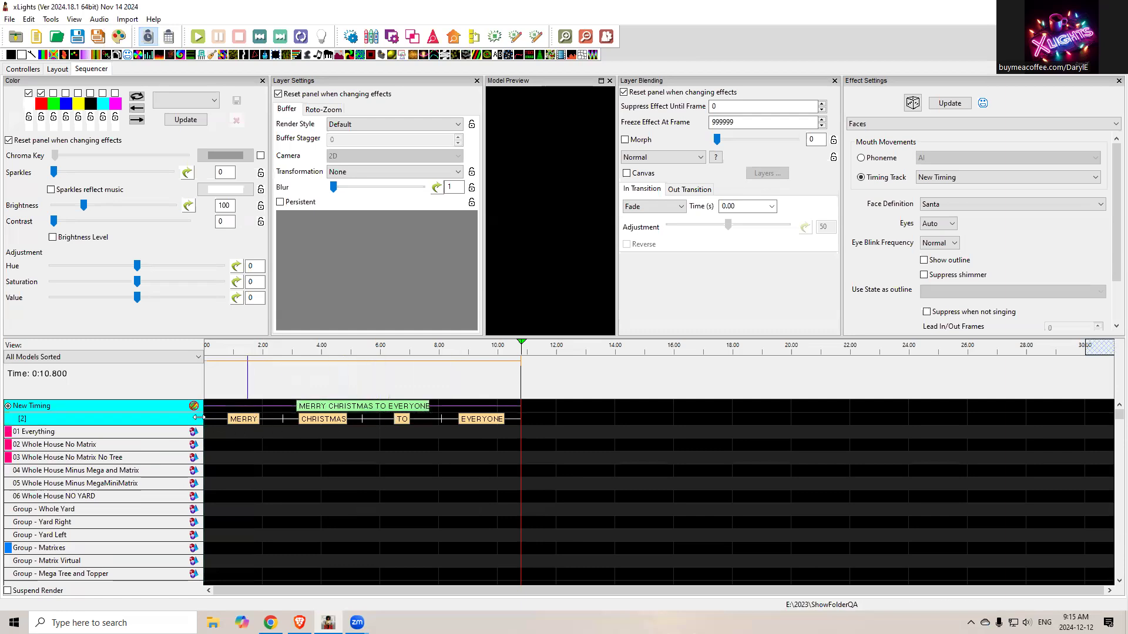
Break the lyric words row into phoneme marks, then zoom in around 0:03.750
{"action": "right_click", "coordinate": [183, 424]}
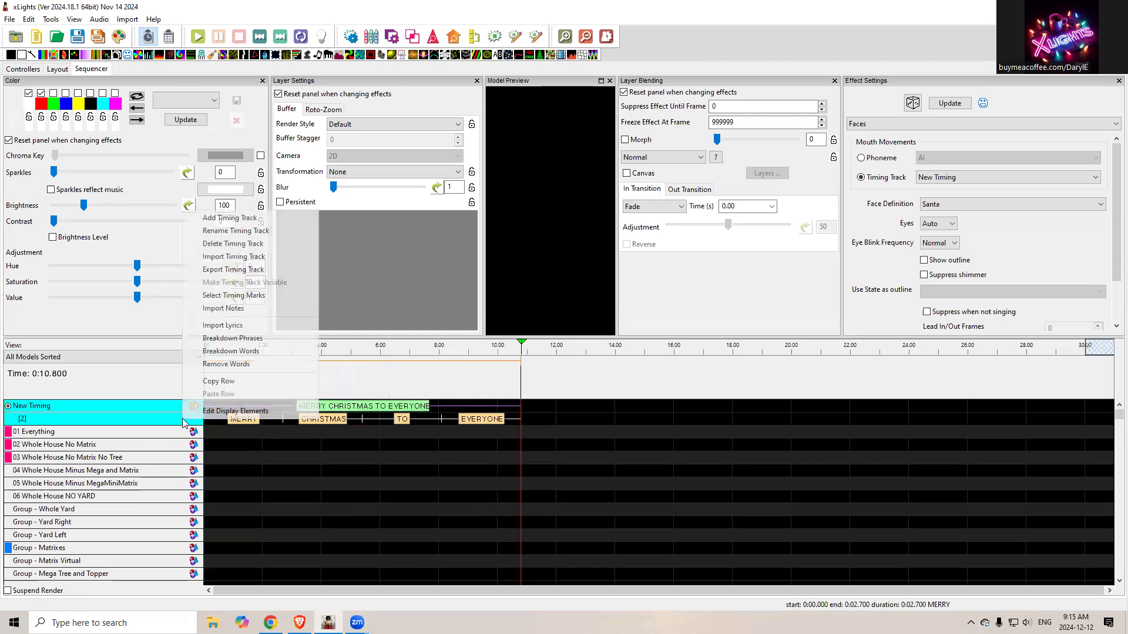
{"action": "left_click", "coordinate": [226, 351]}
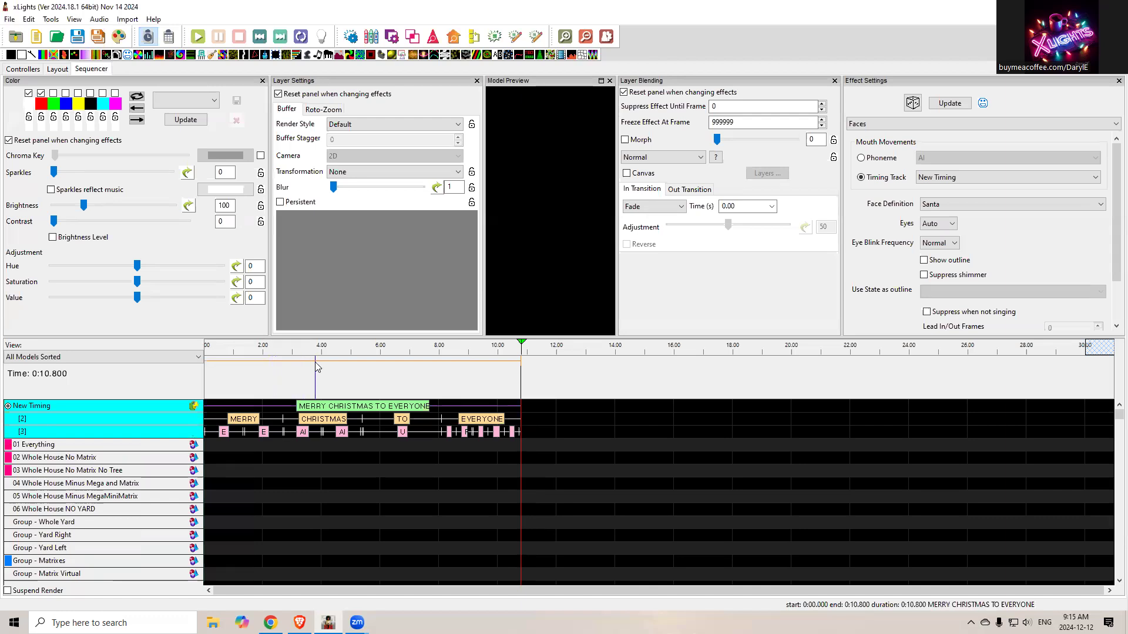
{"action": "left_click", "coordinate": [315, 374]}
{"action": "scroll", "coordinate": [315, 374], "scroll_direction": "up", "scroll_amount": 2}
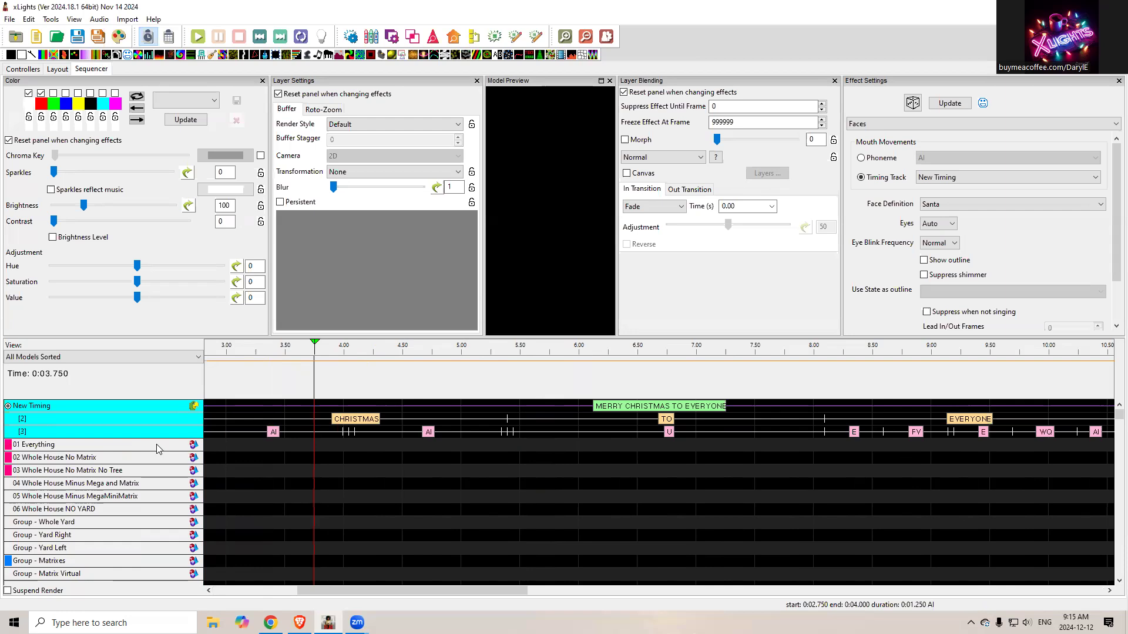
Scroll the model list down until Matrix Garage Left and the other Matrix rows are visible
{"action": "scroll", "coordinate": [156, 450], "scroll_direction": "down", "scroll_amount": 6}
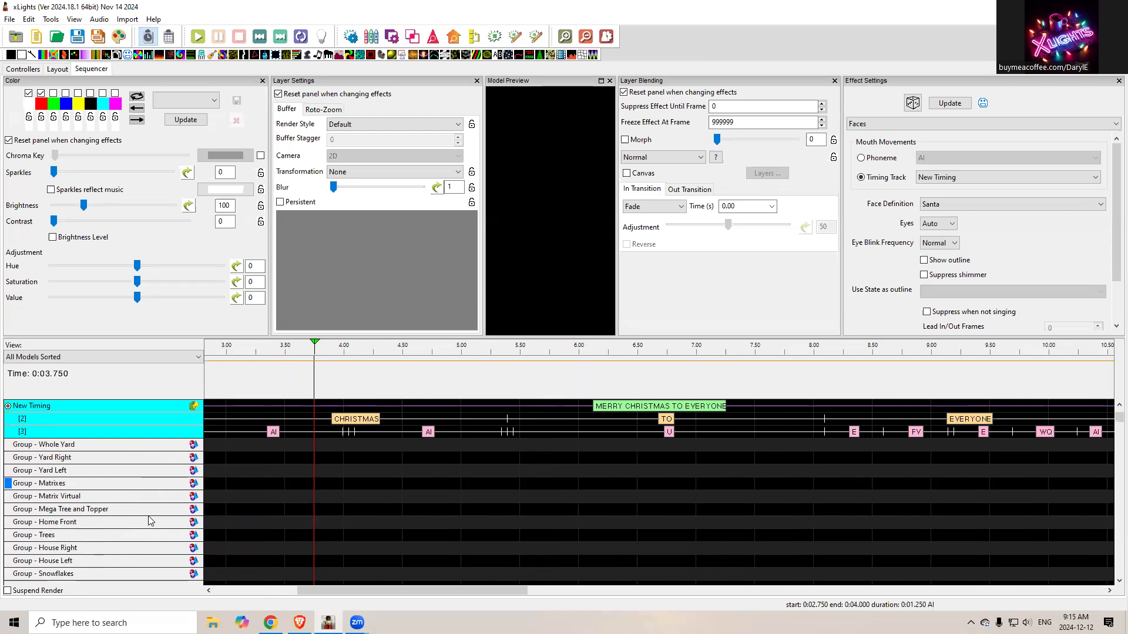
{"action": "scroll", "coordinate": [146, 516], "scroll_direction": "down", "scroll_amount": 10}
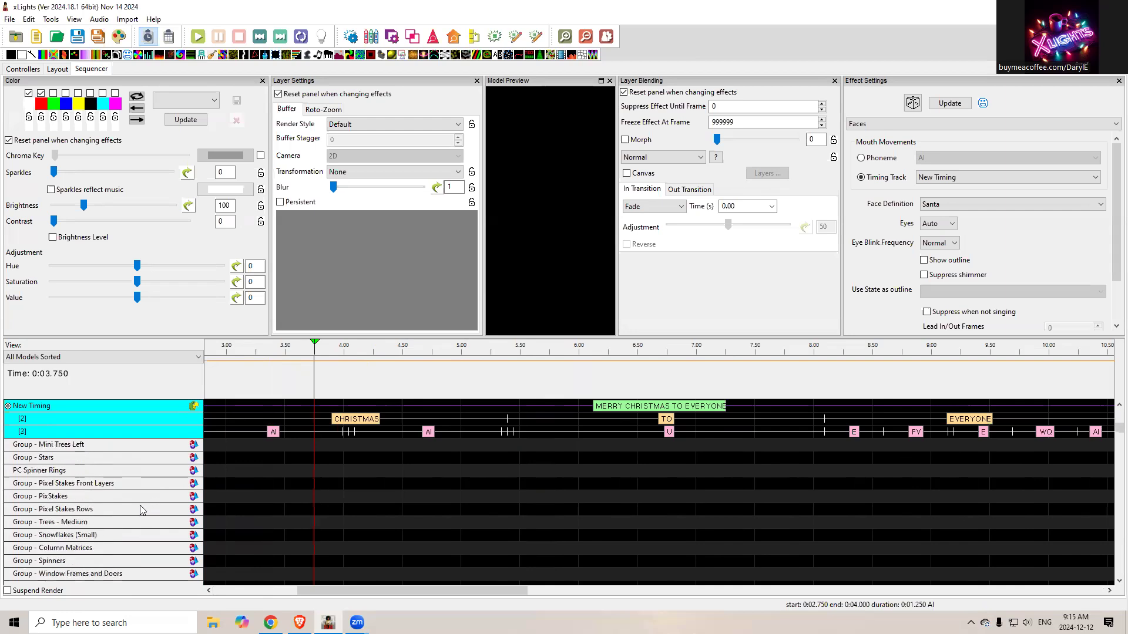
{"action": "scroll", "coordinate": [145, 507], "scroll_direction": "down", "scroll_amount": 12}
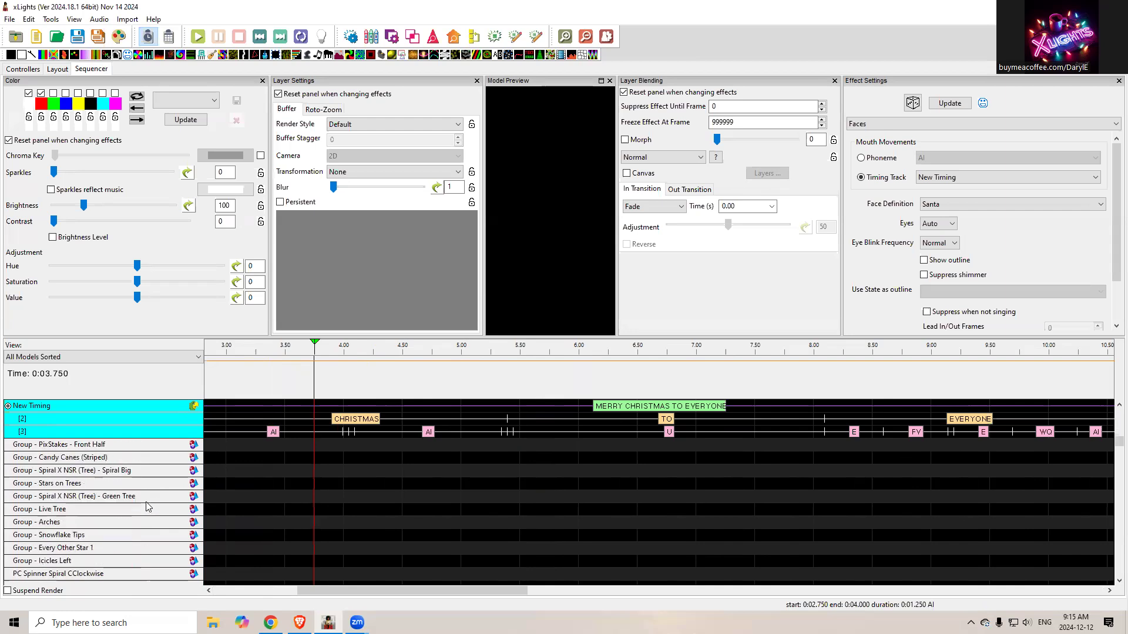
{"action": "scroll", "coordinate": [147, 507], "scroll_direction": "down", "scroll_amount": 12}
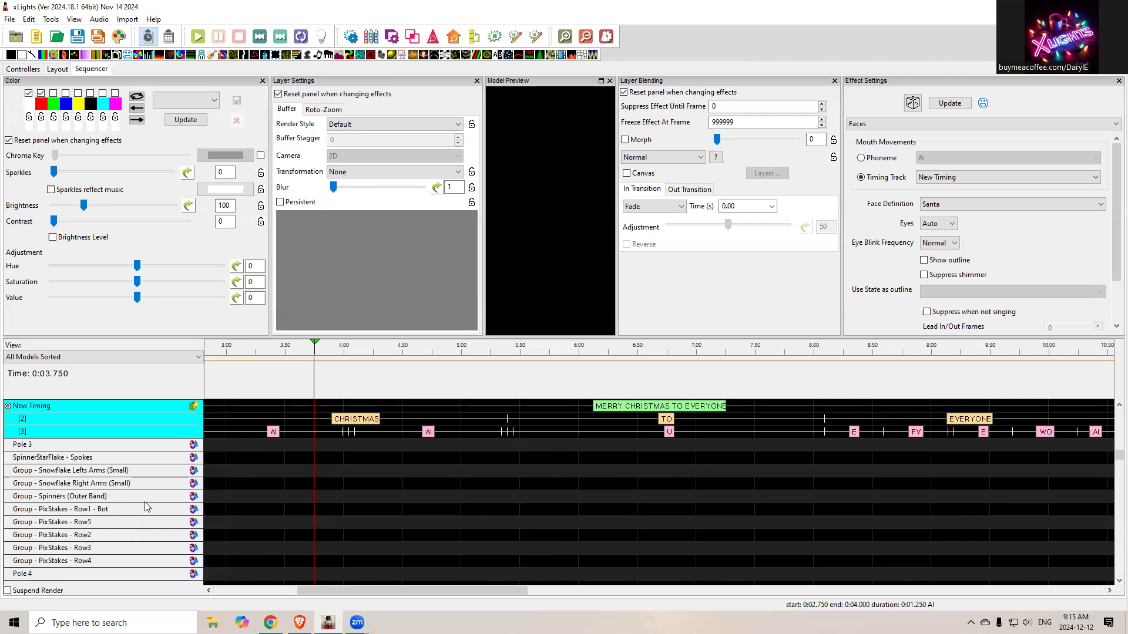
{"action": "scroll", "coordinate": [147, 507], "scroll_direction": "down", "scroll_amount": 10}
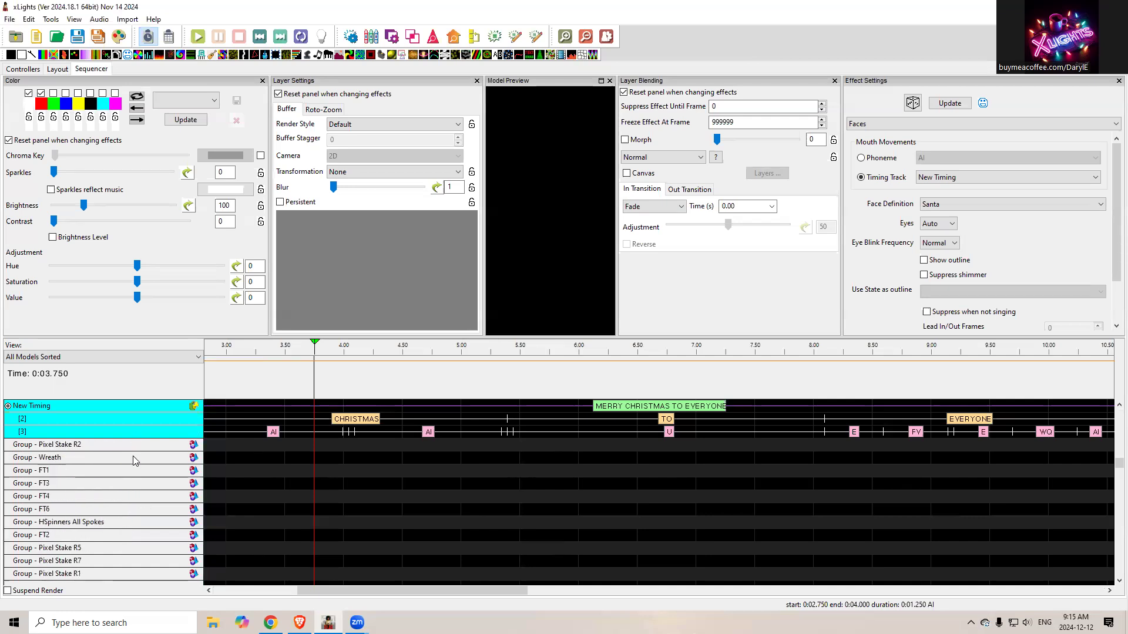
{"action": "scroll", "coordinate": [141, 497], "scroll_direction": "down", "scroll_amount": 12}
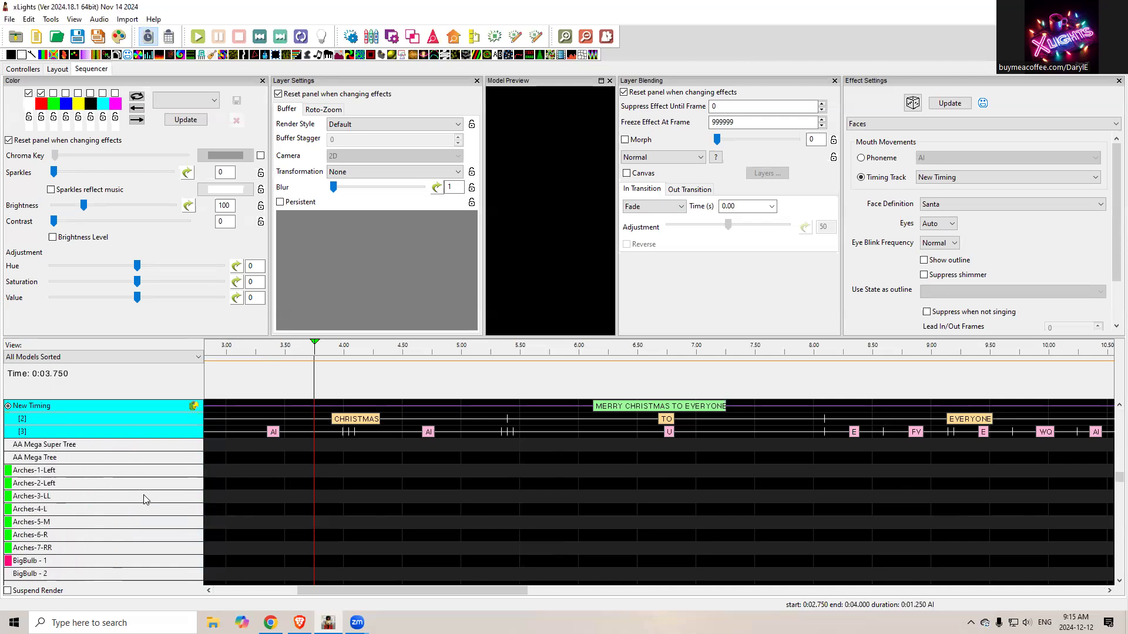
{"action": "scroll", "coordinate": [141, 497], "scroll_direction": "down", "scroll_amount": 12}
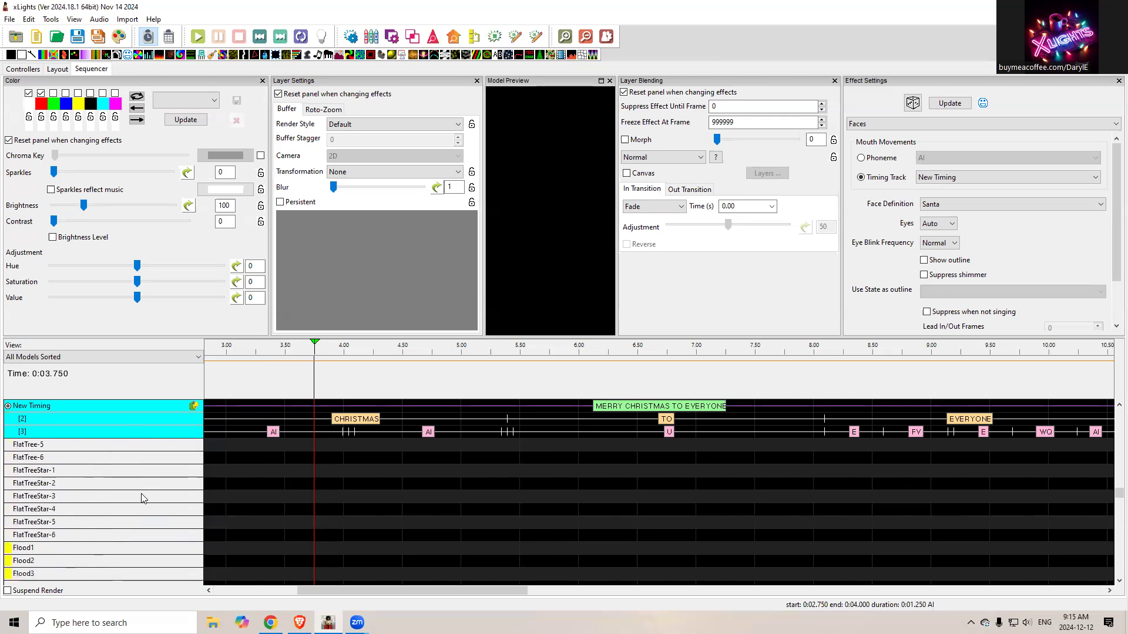
{"action": "scroll", "coordinate": [141, 497], "scroll_direction": "down", "scroll_amount": 12}
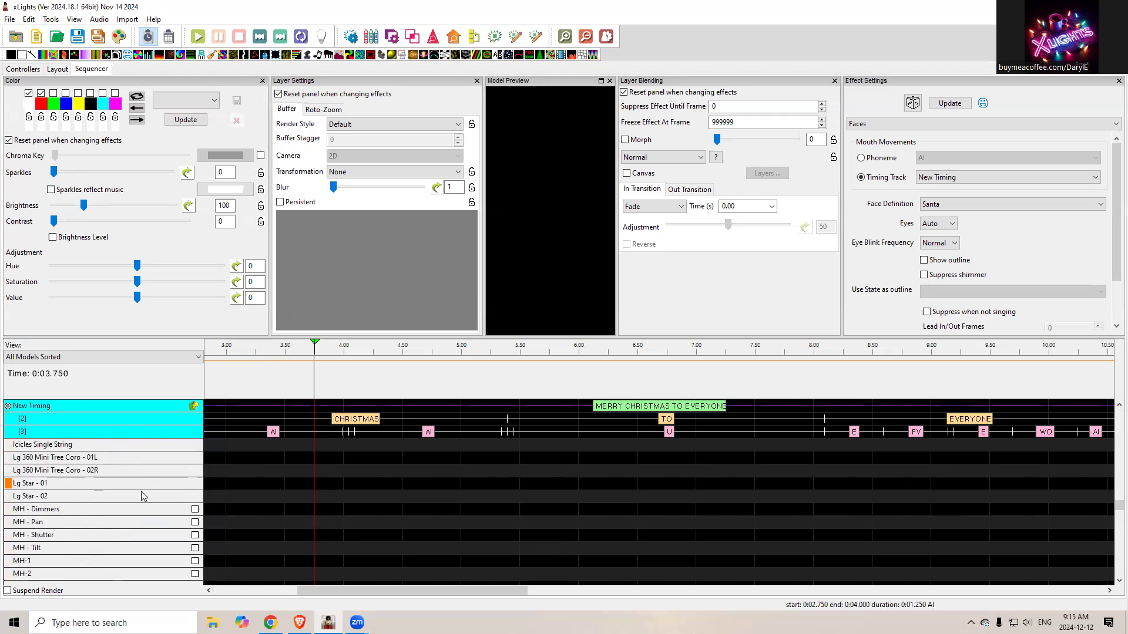
{"action": "scroll", "coordinate": [141, 497], "scroll_direction": "down", "scroll_amount": 3}
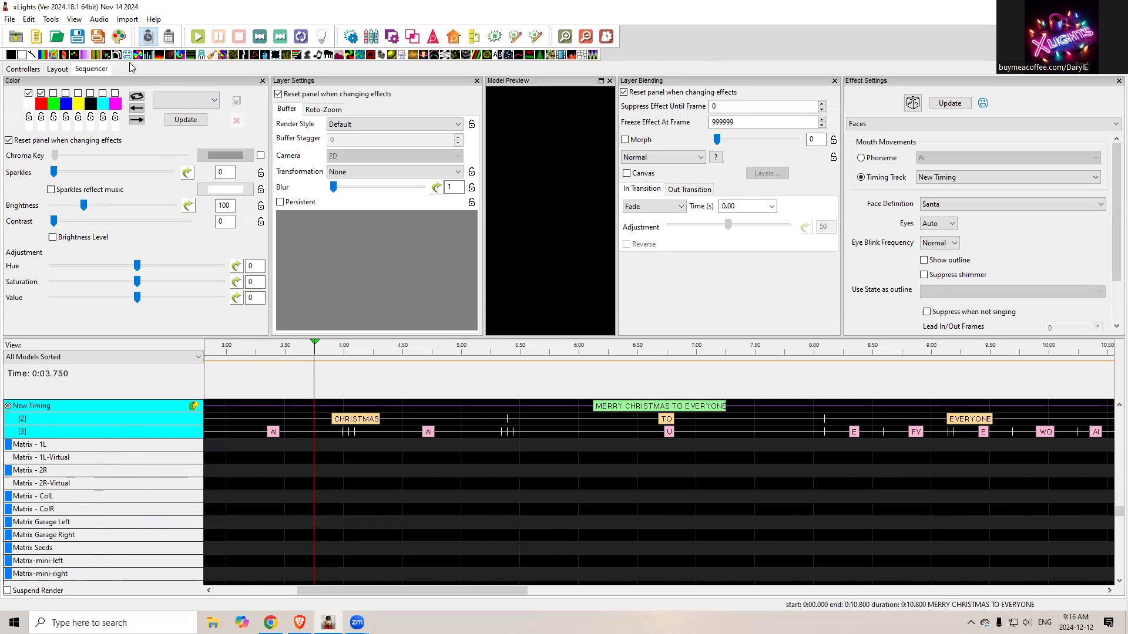
Drop a Faces effect onto Matrix Garage Left and keep Santa as its face definition
{"action": "left_click_drag", "start_coordinate": [129, 61], "coordinate": [272, 523]}
{"action": "scroll", "coordinate": [467, 513], "scroll_direction": "down", "scroll_amount": 3}
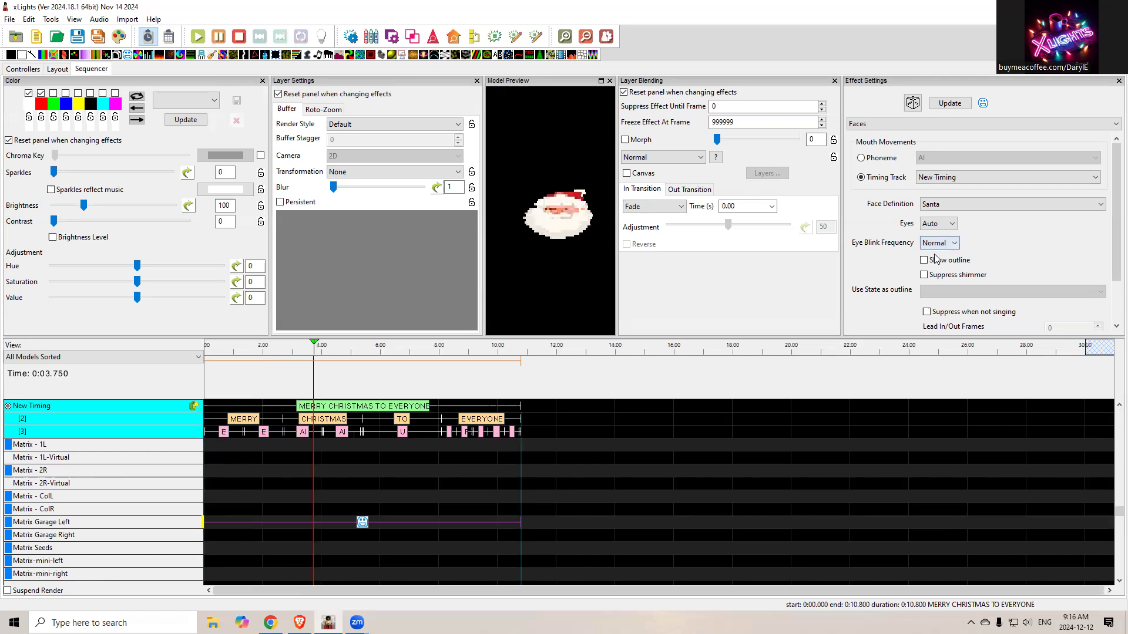
{"action": "mouse_move", "coordinate": [1113, 242]}
{"action": "left_mouse_down"}
{"action": "mouse_move", "coordinate": [1112, 274]}
{"action": "mouse_move", "coordinate": [1112, 223]}
{"action": "left_mouse_up"}
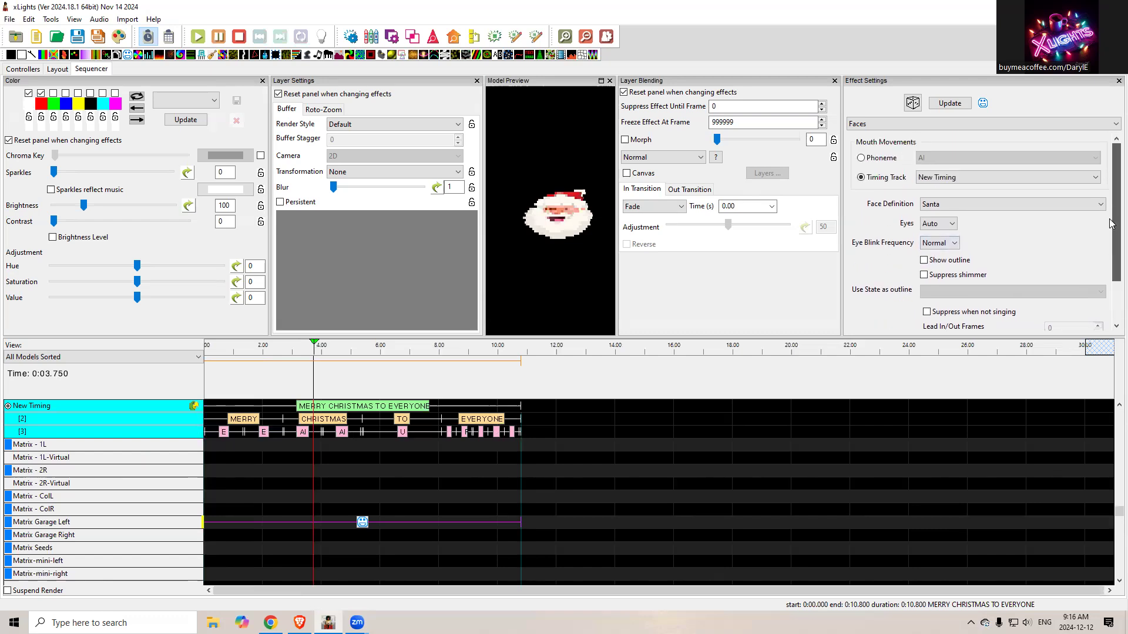
{"action": "left_click", "coordinate": [989, 209]}
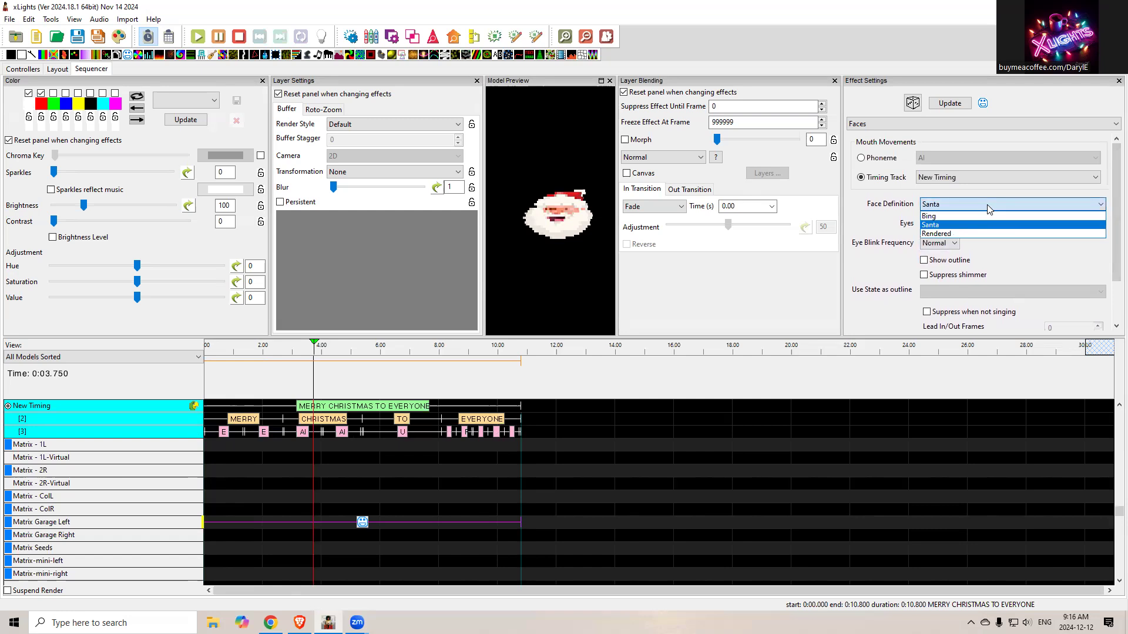
{"action": "left_click", "coordinate": [951, 227]}
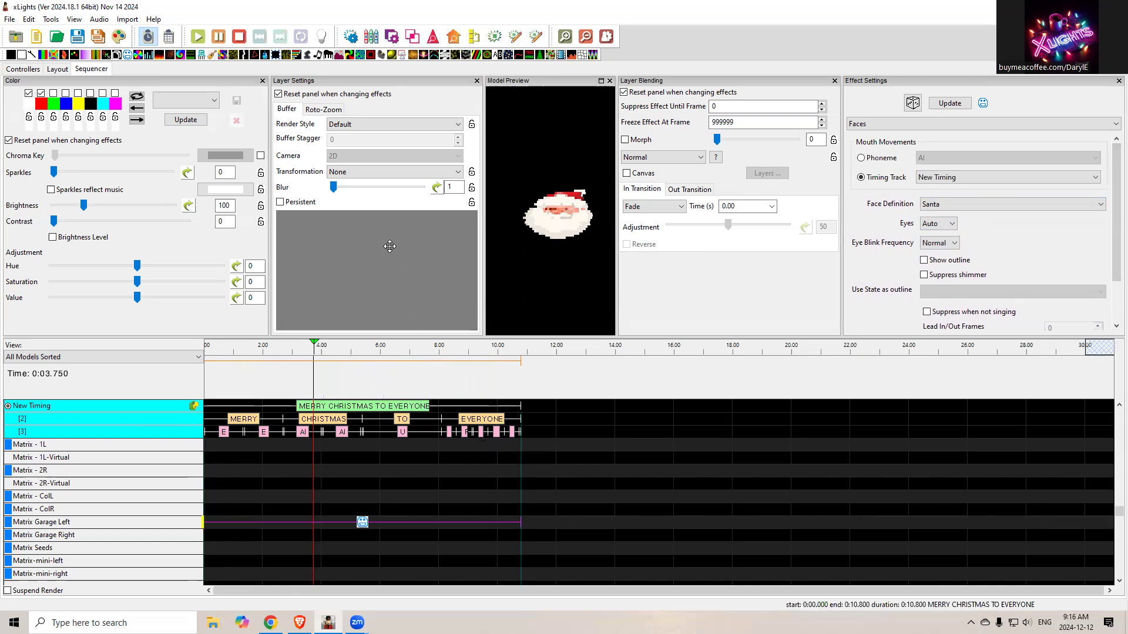
Set the layer transformation to Flip Horizontal and leave Render Style at Default
{"action": "left_click", "coordinate": [368, 175]}
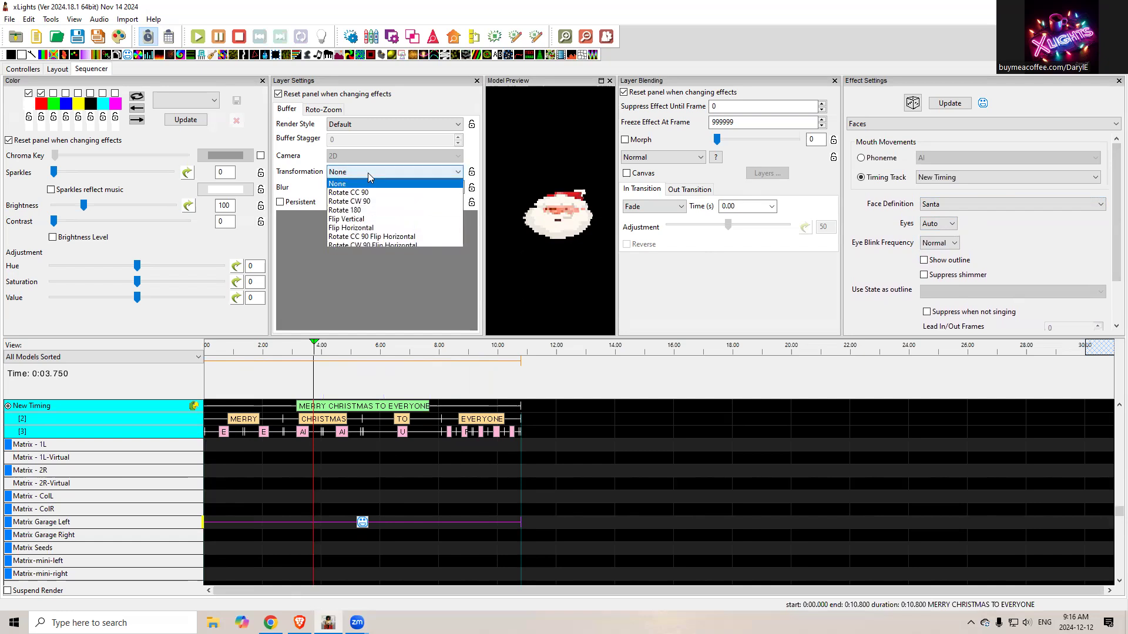
{"action": "left_click", "coordinate": [374, 228]}
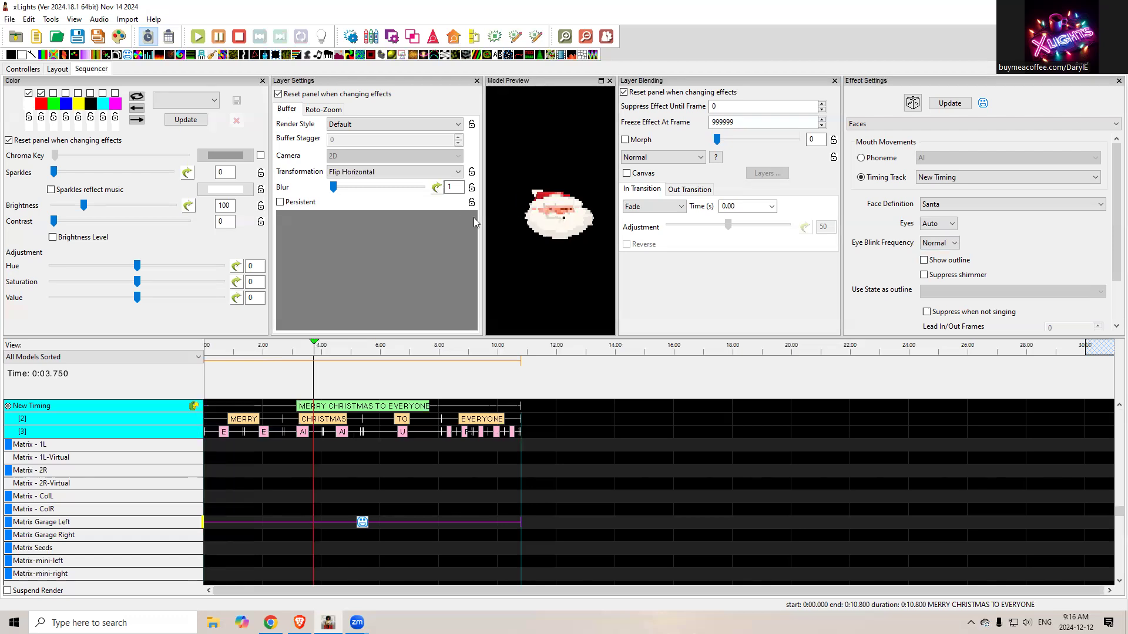
{"action": "left_click", "coordinate": [366, 124]}
{"action": "left_click", "coordinate": [348, 136]}
{"action": "mouse_move", "coordinate": [353, 284]}
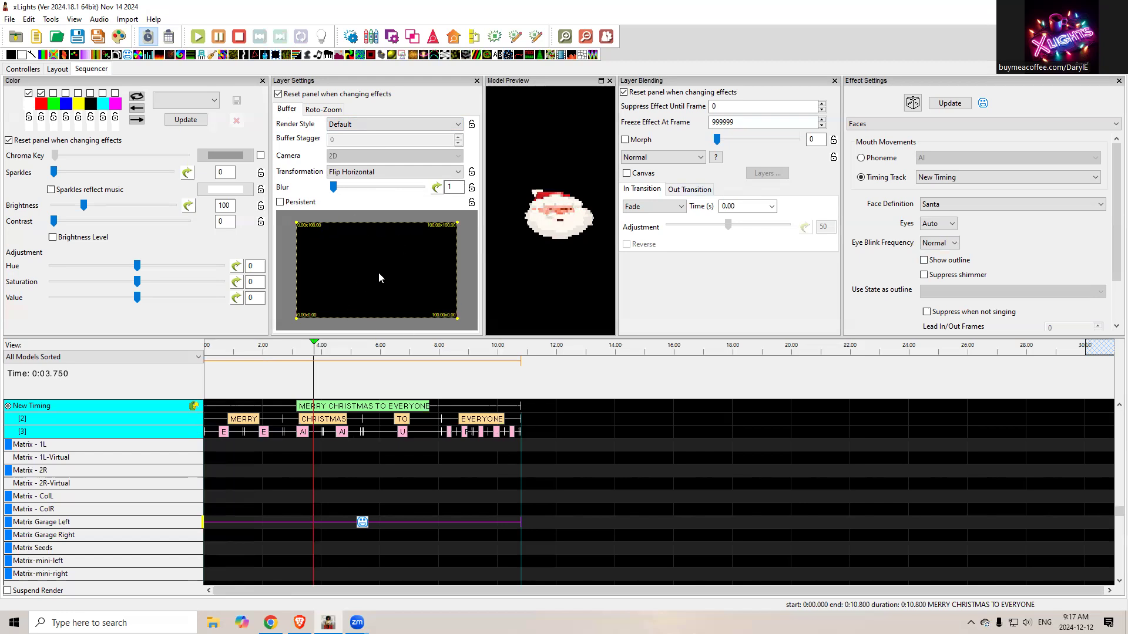
Set the buffer to Left Half, reset transformation to None, then switch the buffer to Right Half
{"action": "right_click", "coordinate": [368, 286]}
{"action": "mouse_move", "coordinate": [410, 311]}
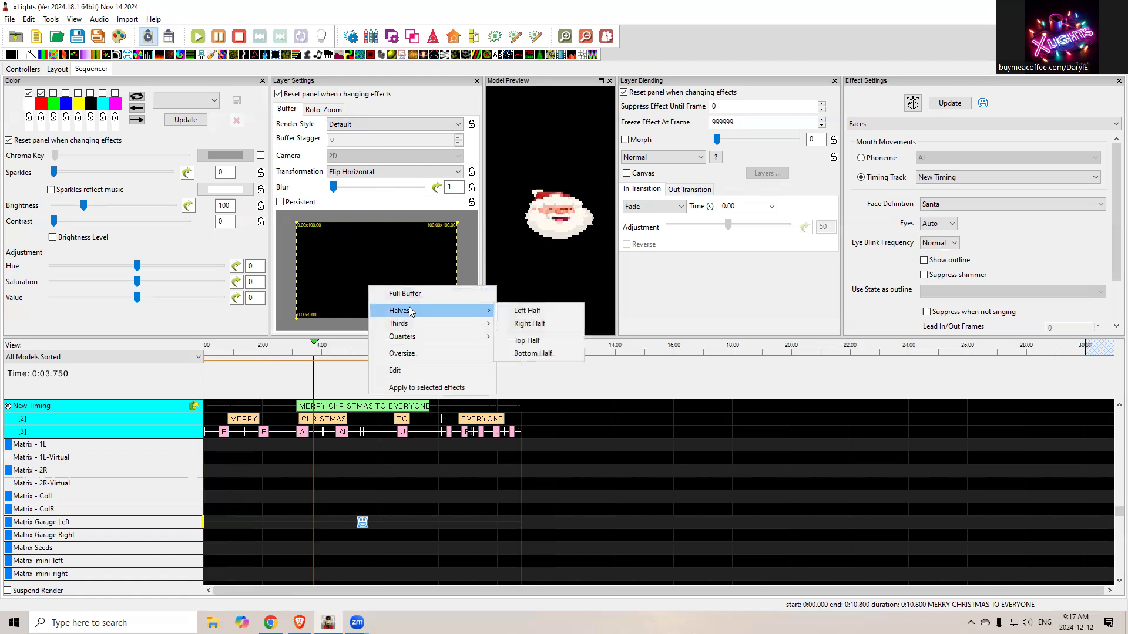
{"action": "left_click", "coordinate": [520, 311]}
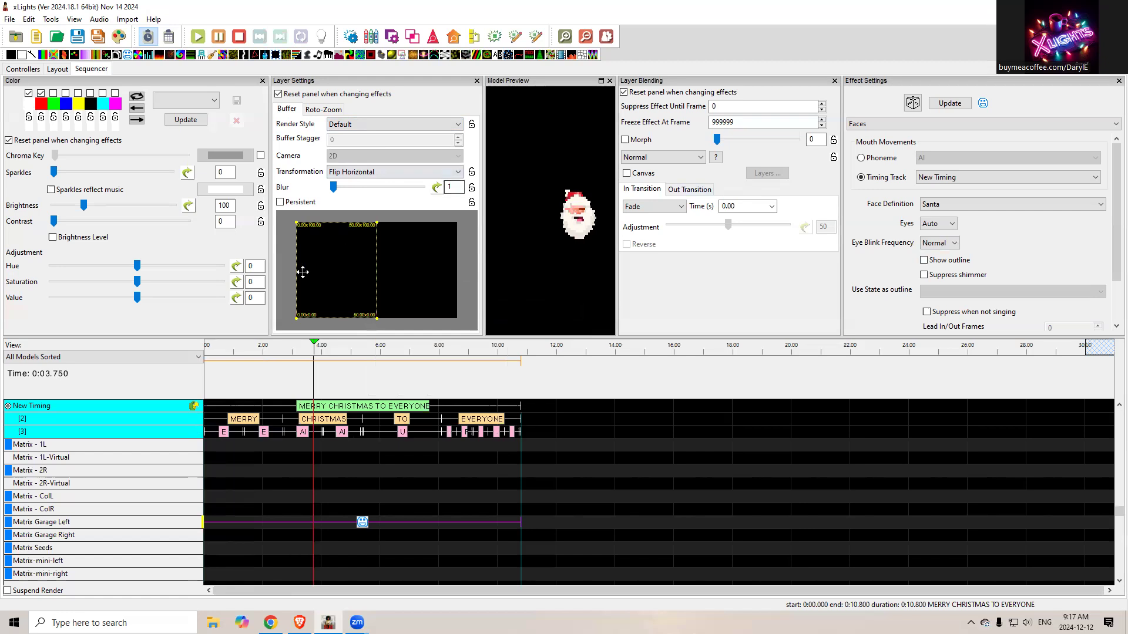
{"action": "left_click", "coordinate": [392, 173]}
{"action": "left_click", "coordinate": [359, 184]}
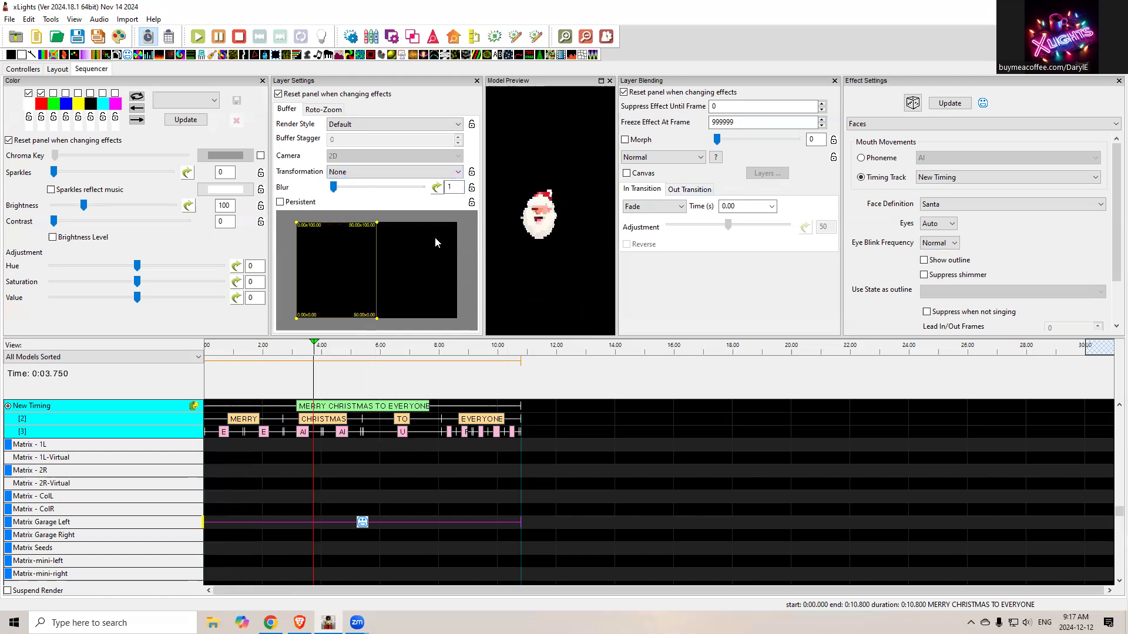
{"action": "right_click", "coordinate": [342, 260]}
{"action": "mouse_move", "coordinate": [411, 286]}
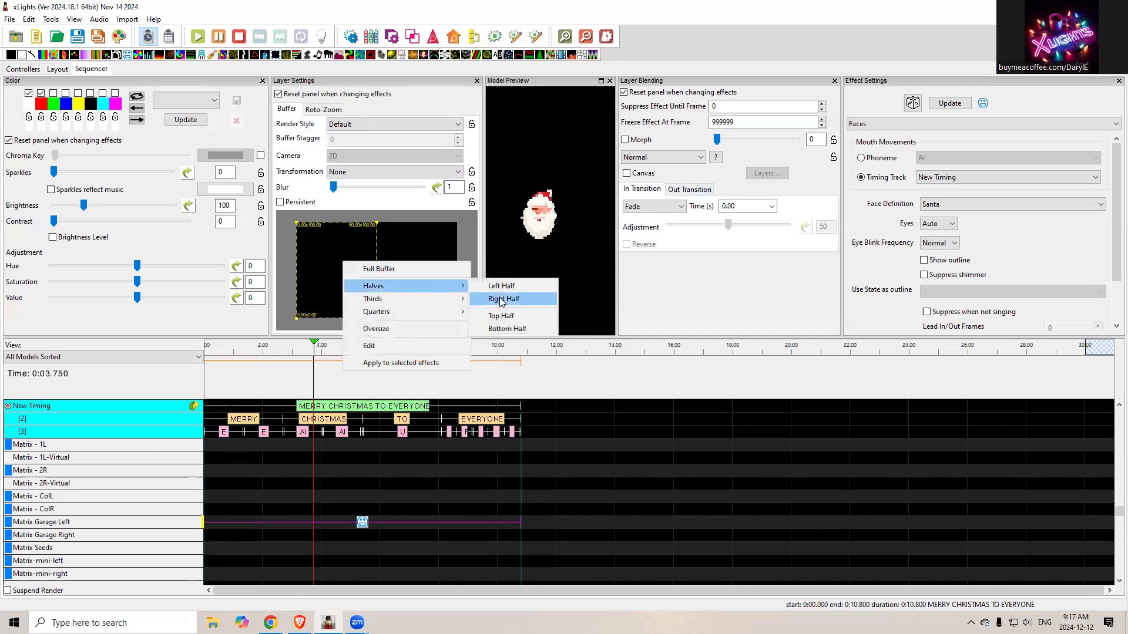
{"action": "left_click", "coordinate": [499, 298]}
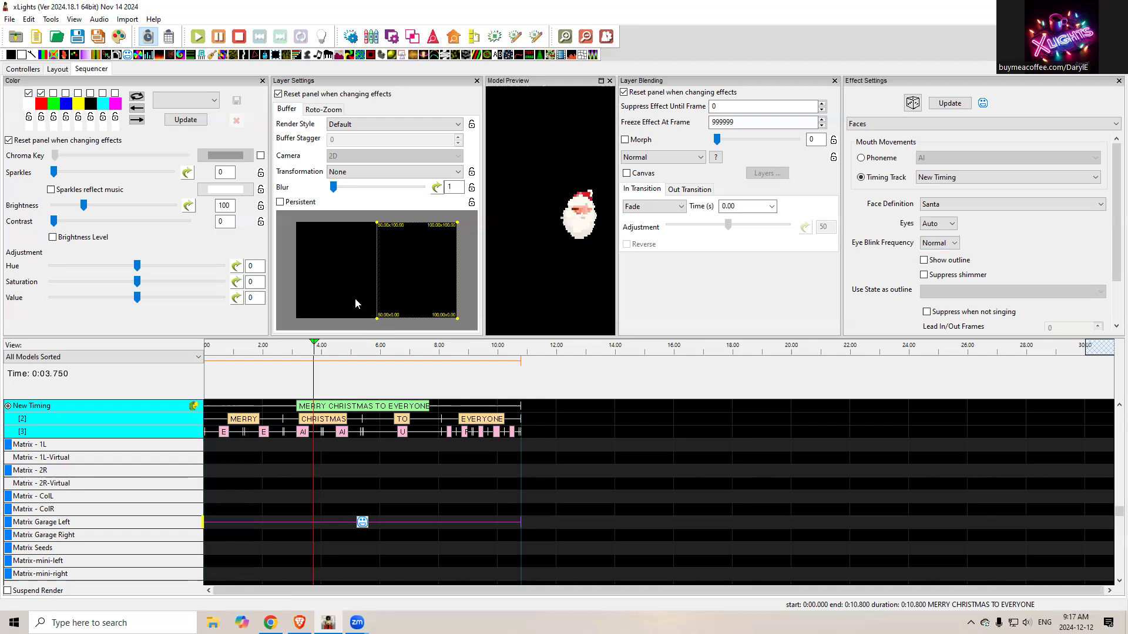
Insert a layer below Matrix Garage Left and place a Faces effect on it
{"action": "right_click", "coordinate": [147, 522]}
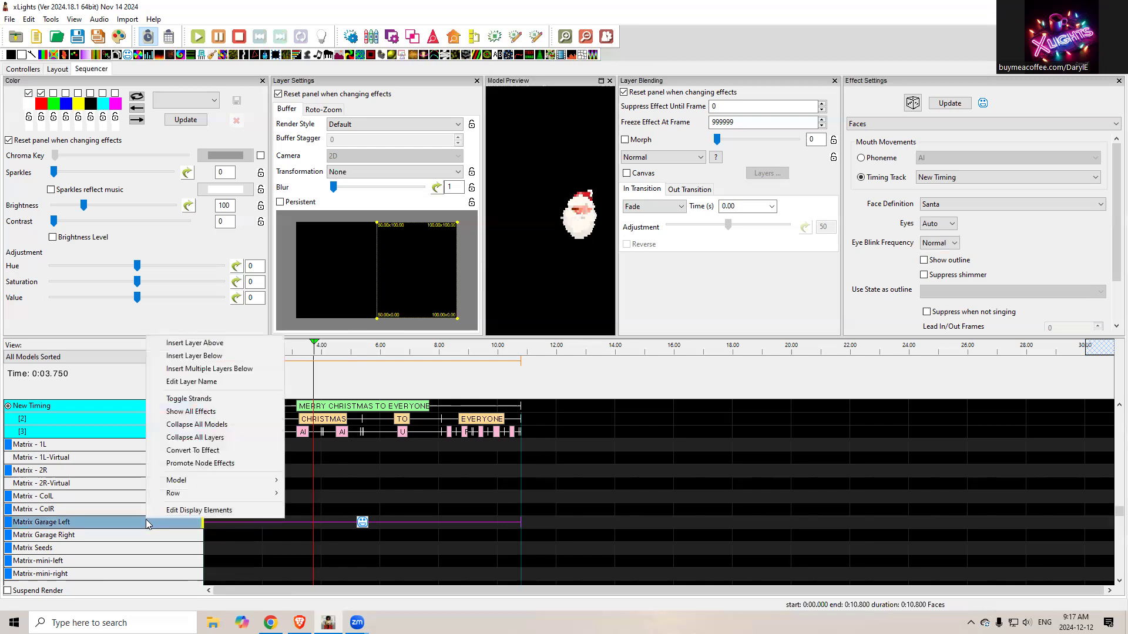
{"action": "left_click", "coordinate": [192, 356]}
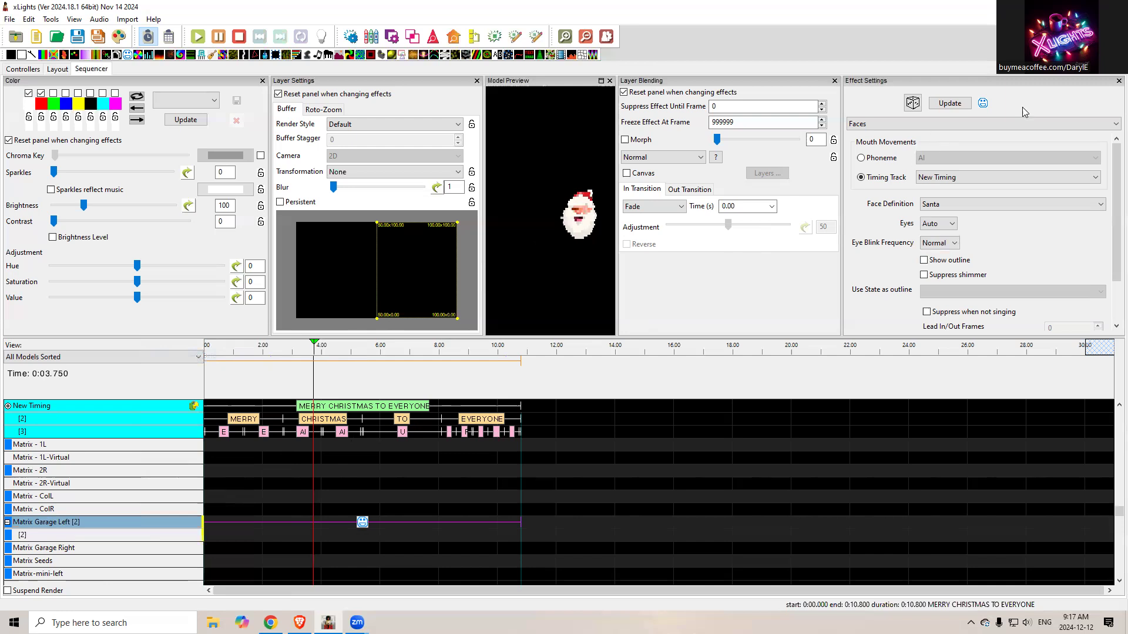
{"action": "left_click_drag", "start_coordinate": [983, 105], "coordinate": [286, 533]}
Confine the second Santa face's buffer to the Left Half preset
{"action": "right_click", "coordinate": [331, 274]}
{"action": "mouse_move", "coordinate": [377, 298]}
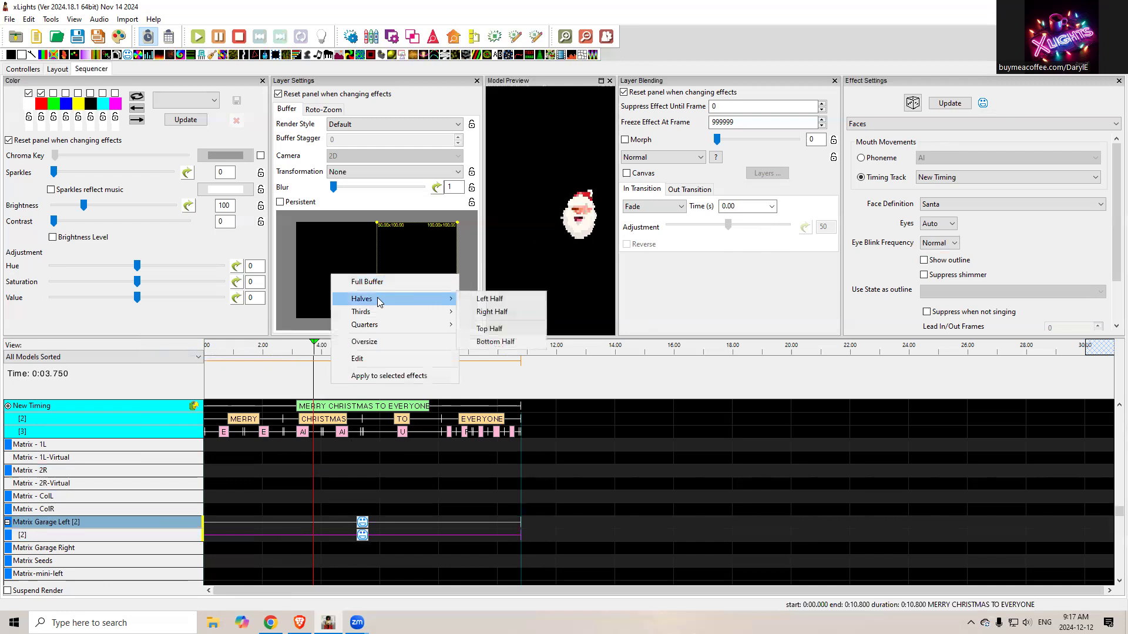
{"action": "left_click", "coordinate": [504, 298]}
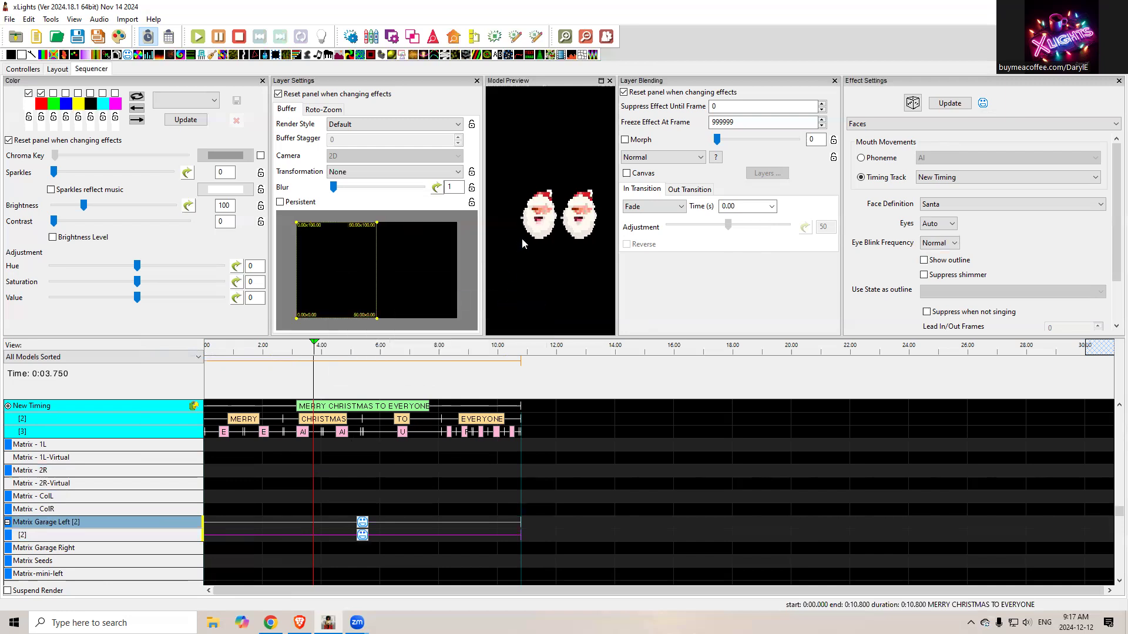